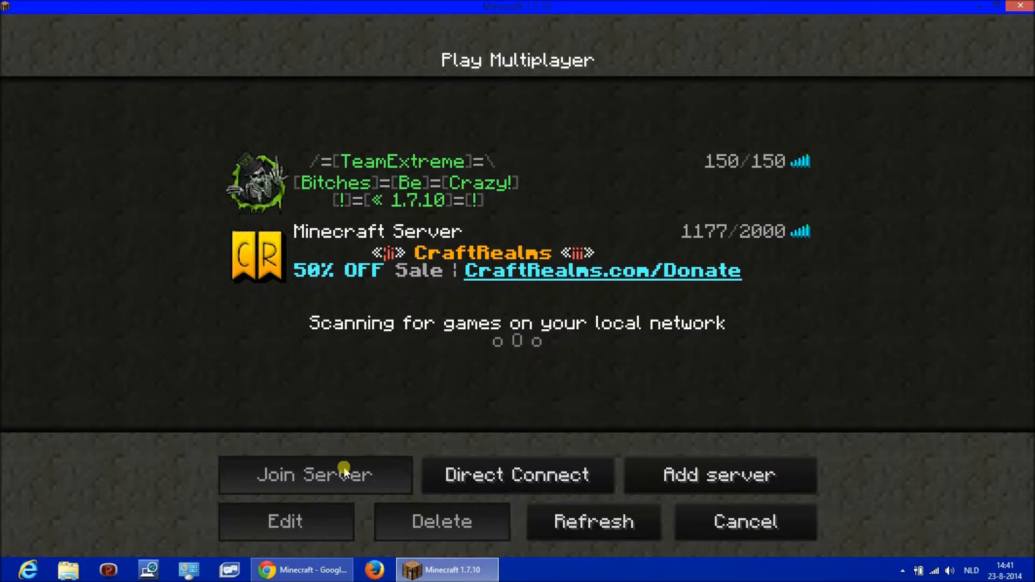
- Switch to Chrome and download minecraft_server.1.7.10.exe from the Multiplayer Server section, closing any advertising page that opens
{"action": "left_click", "coordinate": [318, 570]}
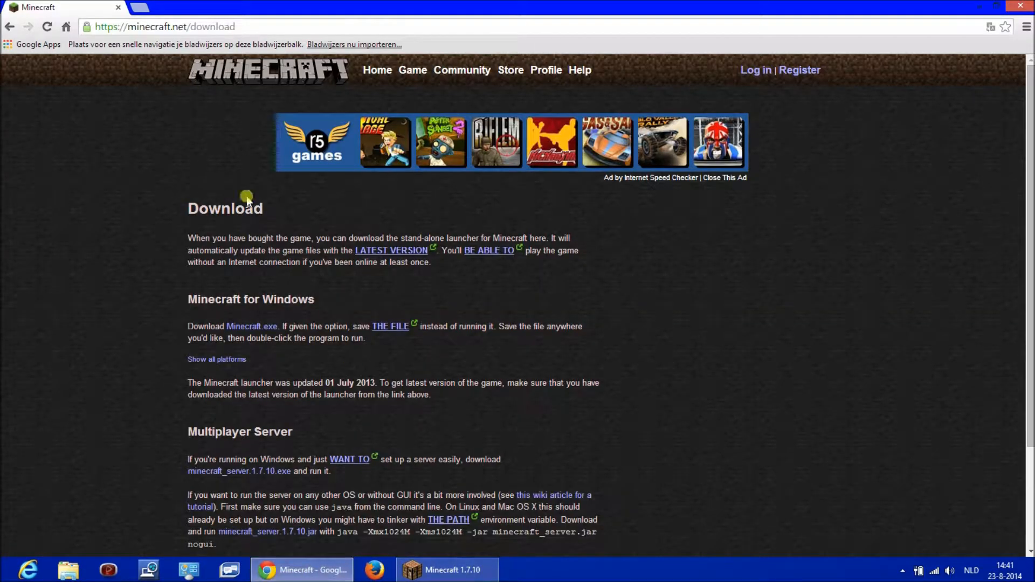
{"action": "scroll", "coordinate": [207, 243], "scroll_direction": "down", "scroll_amount": 1}
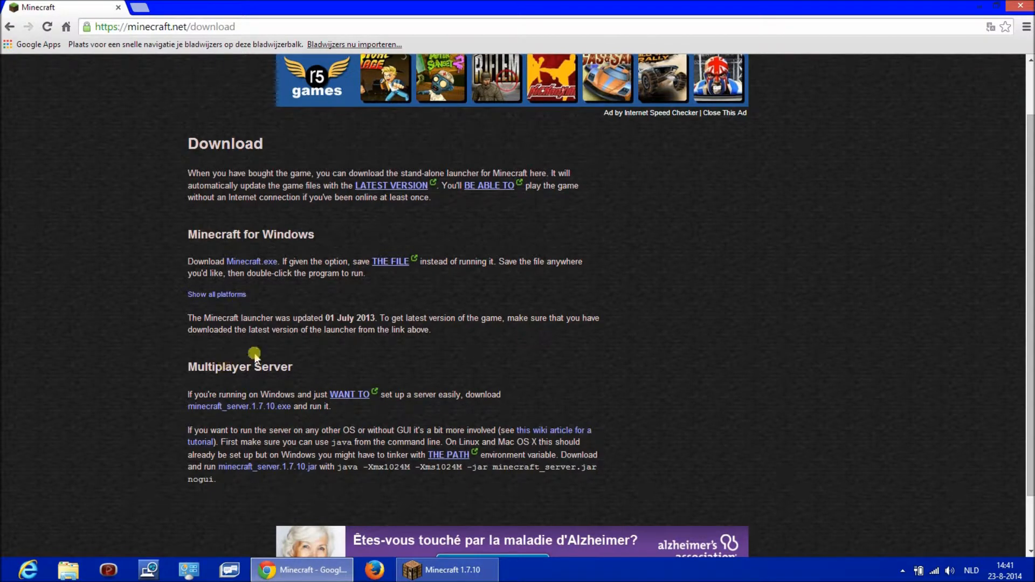
{"action": "scroll", "coordinate": [247, 383], "scroll_direction": "down", "scroll_amount": 1}
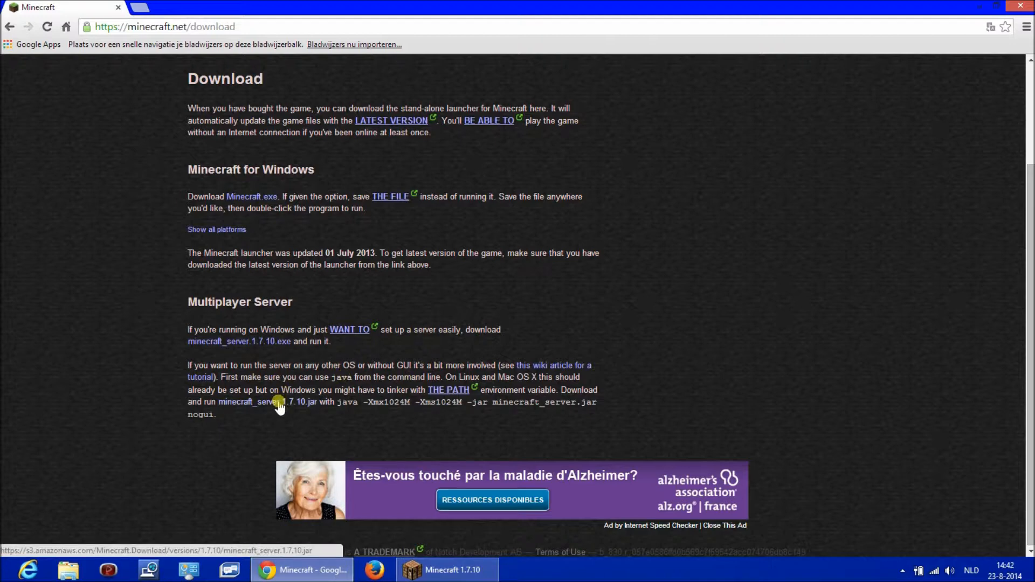
{"action": "left_click", "coordinate": [263, 343]}
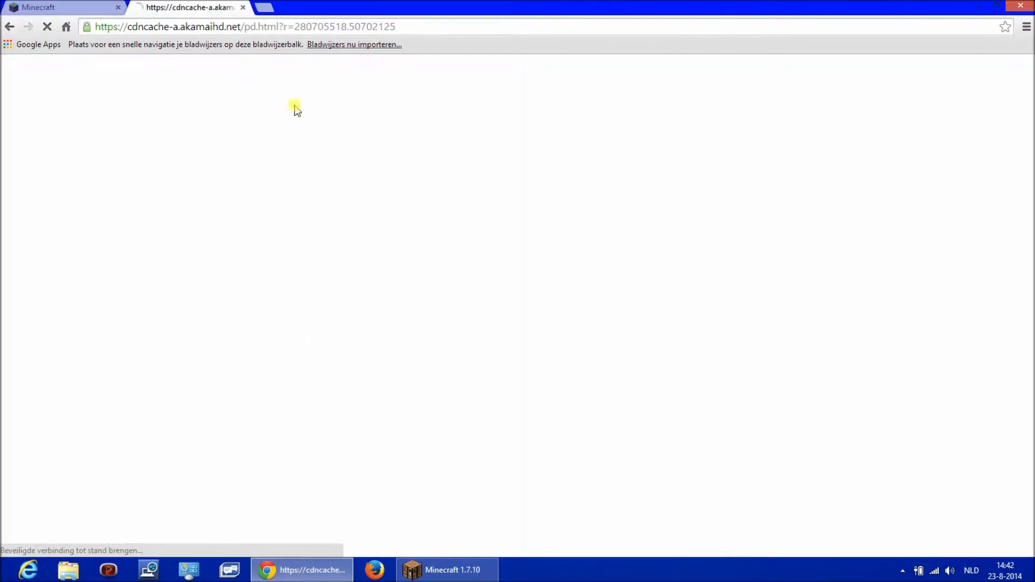
{"action": "left_click", "coordinate": [244, 7]}
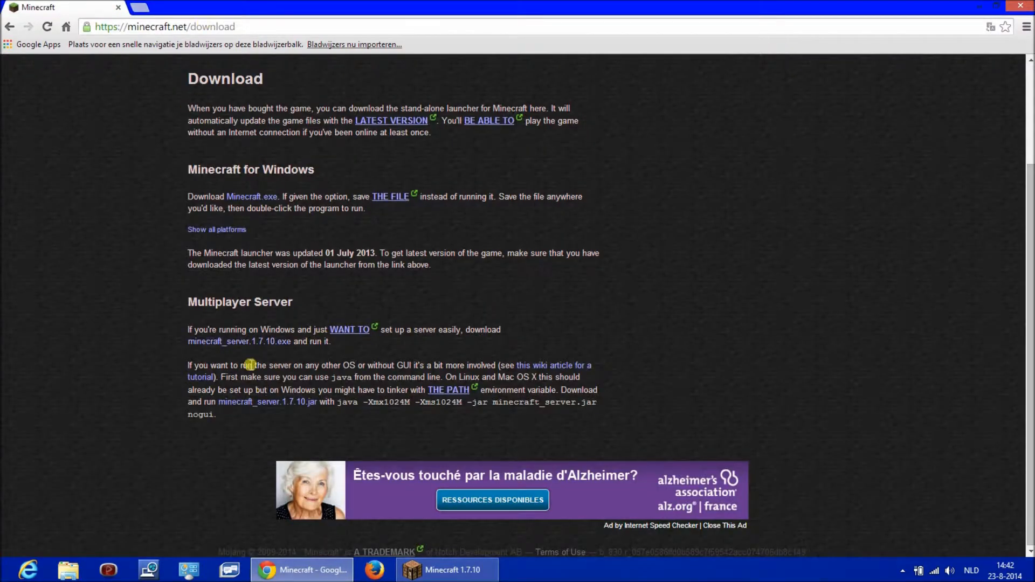
{"action": "left_click", "coordinate": [241, 341]}
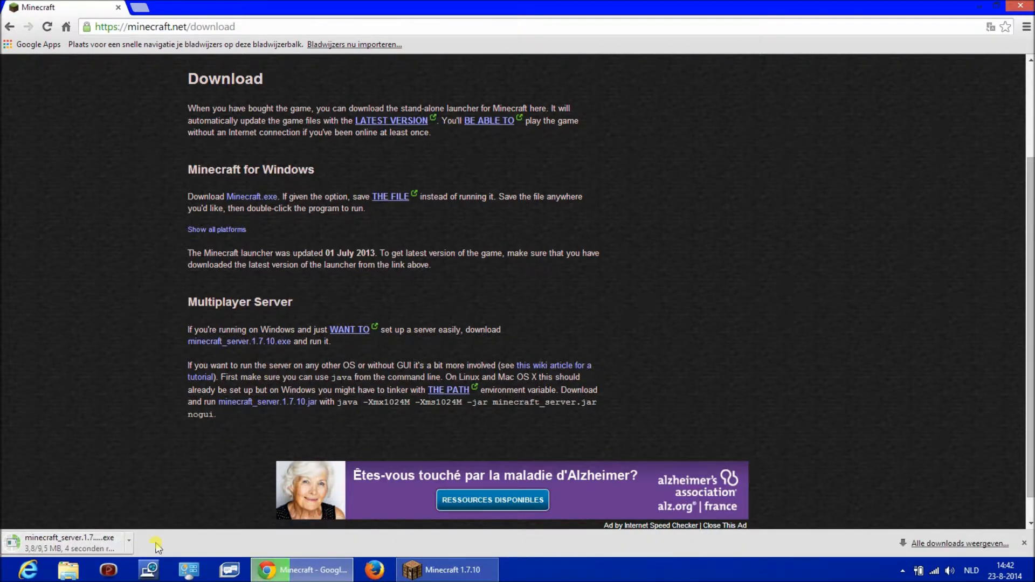
- Minimize the open windows and create a new desktop folder named server
{"action": "left_click", "coordinate": [302, 570]}
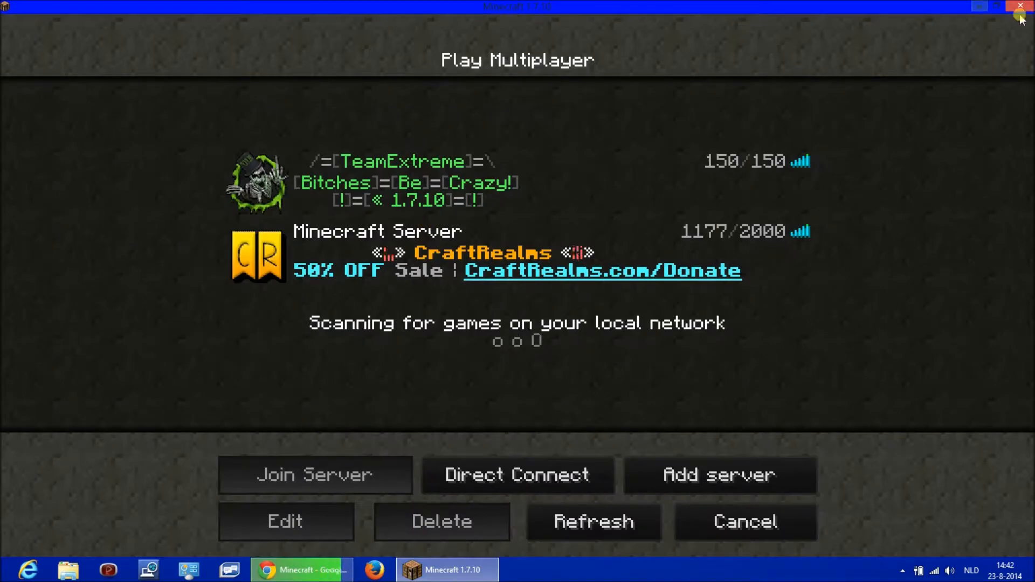
{"action": "left_click", "coordinate": [980, 6]}
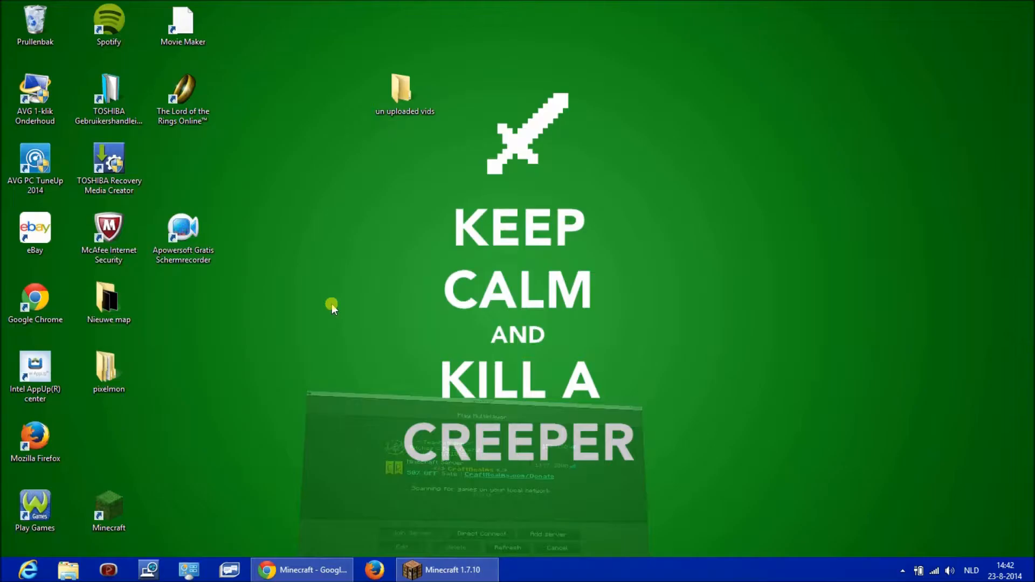
{"action": "right_click", "coordinate": [399, 273]}
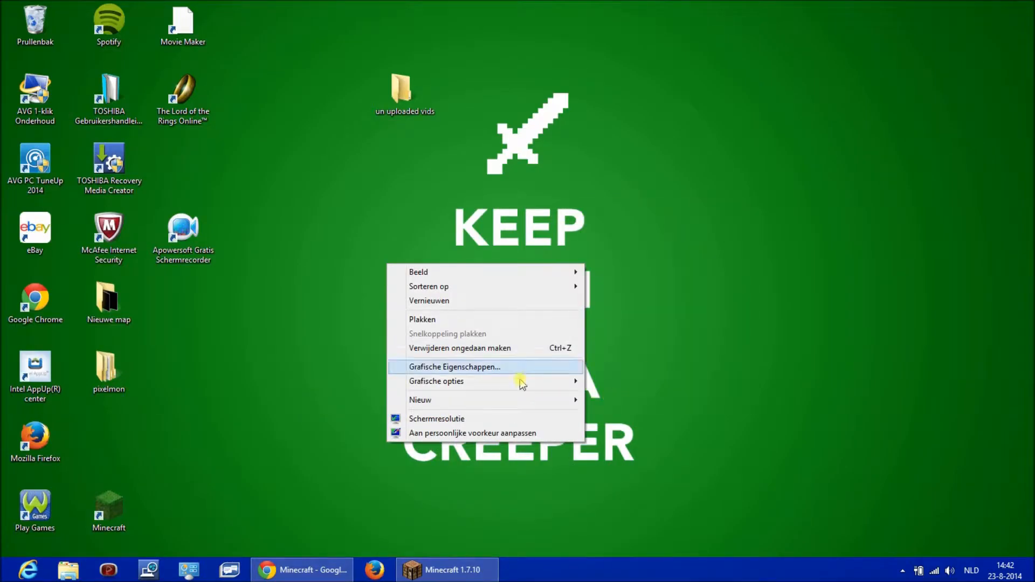
{"action": "mouse_move", "coordinate": [590, 400]}
{"action": "left_click", "coordinate": [610, 210]}
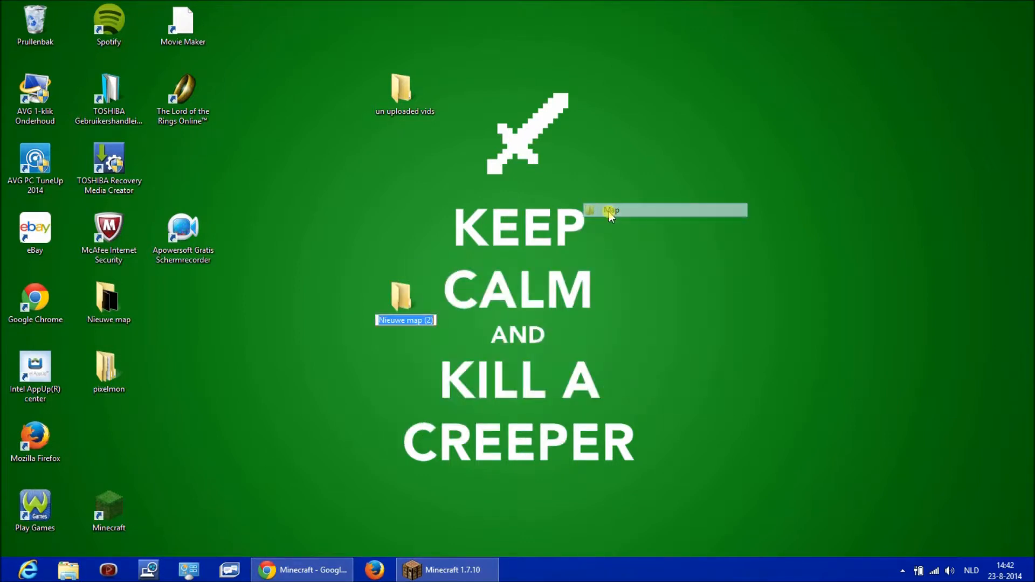
{"action": "type", "text": "server"}
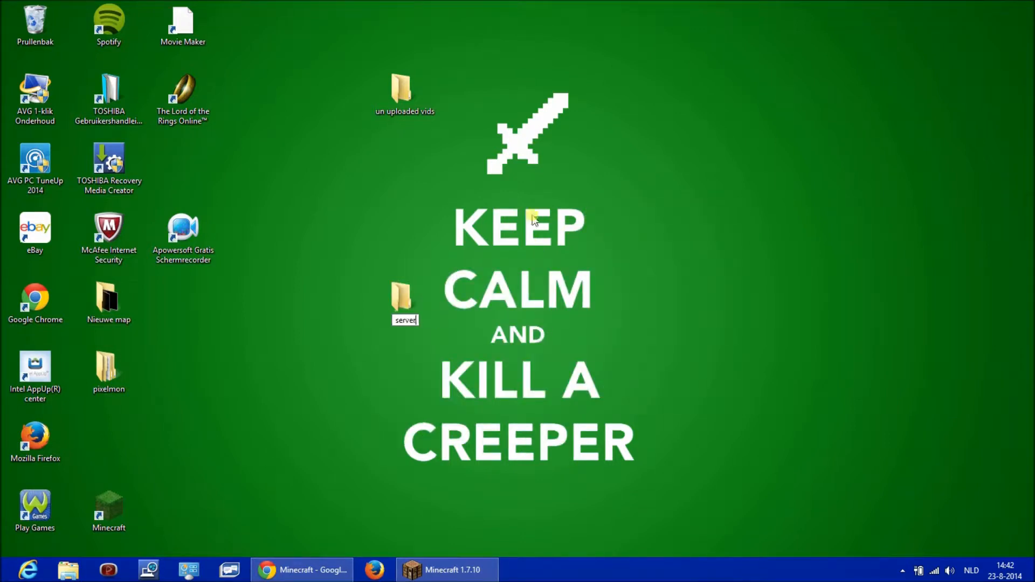
{"action": "key", "text": "Return"}
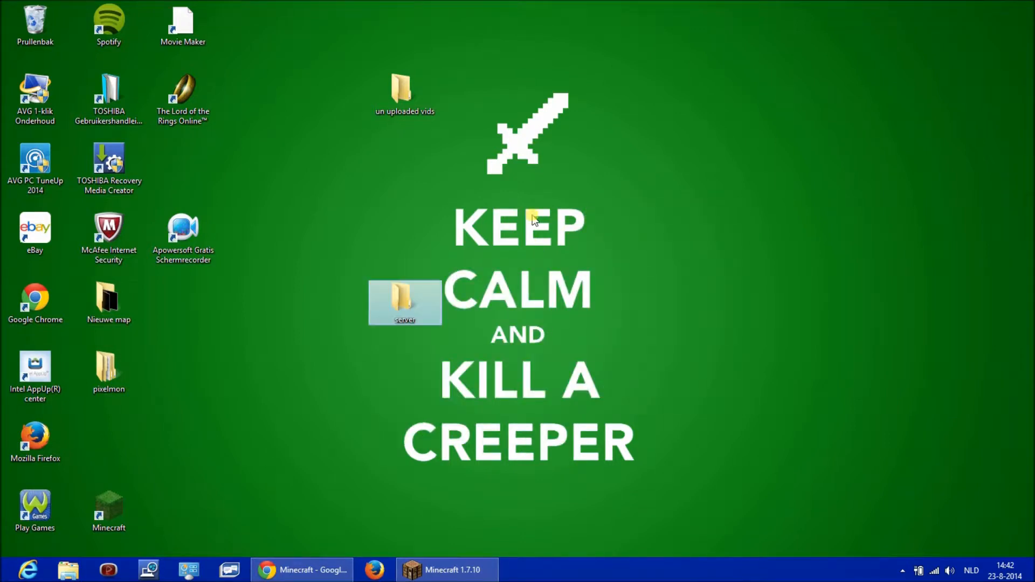
- Open the server folder and place the downloaded minecraft_server.1.7.10 application from Chrome in it
{"action": "double_click", "coordinate": [410, 302]}
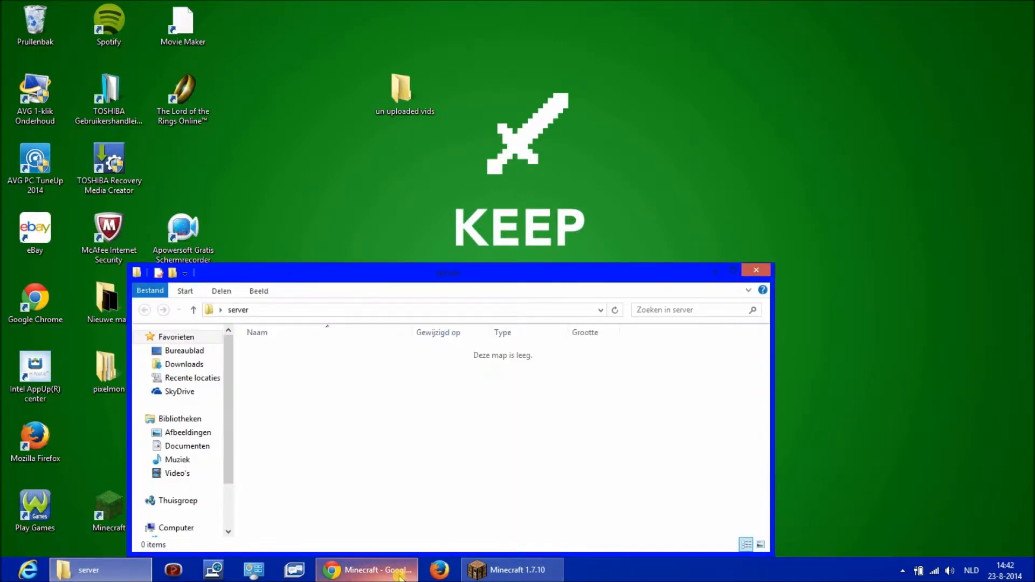
{"action": "mouse_move", "coordinate": [399, 574]}
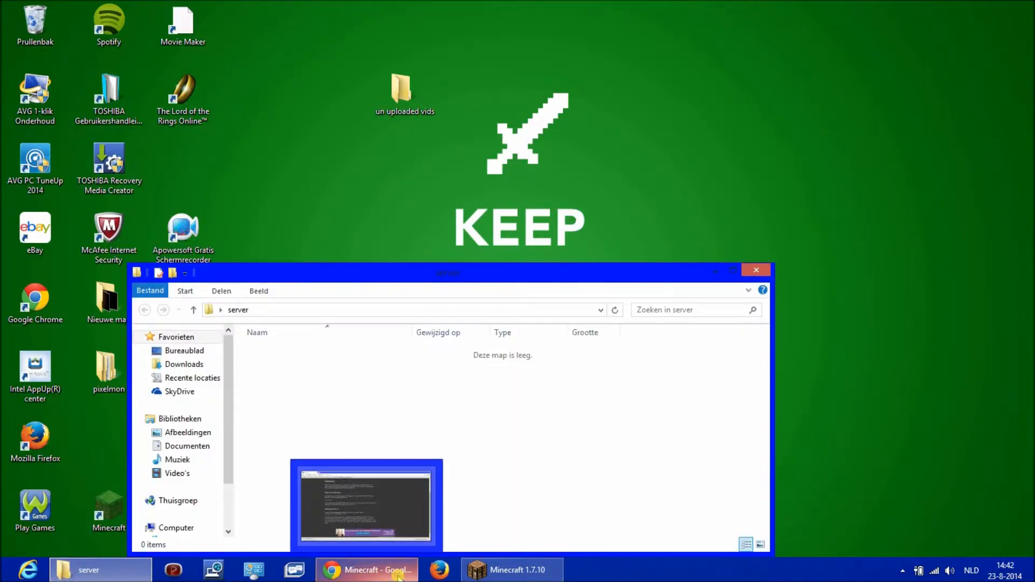
{"action": "left_click", "coordinate": [387, 534]}
{"action": "left_click_drag", "start_coordinate": [97, 549], "coordinate": [388, 402]}
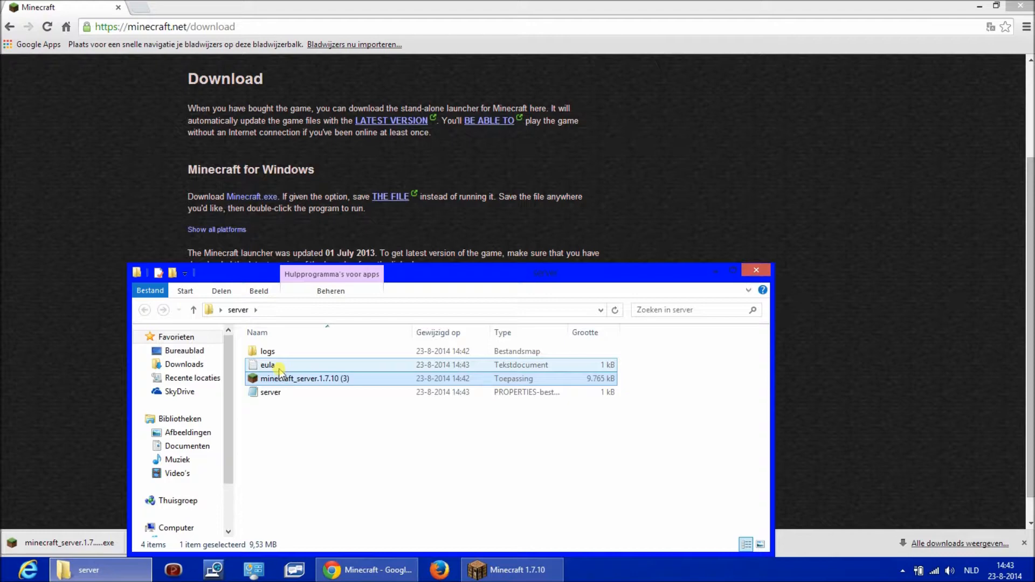
- Set eula=true in the eula file and save it, and run the server application once before closing it
{"action": "double_click", "coordinate": [271, 364]}
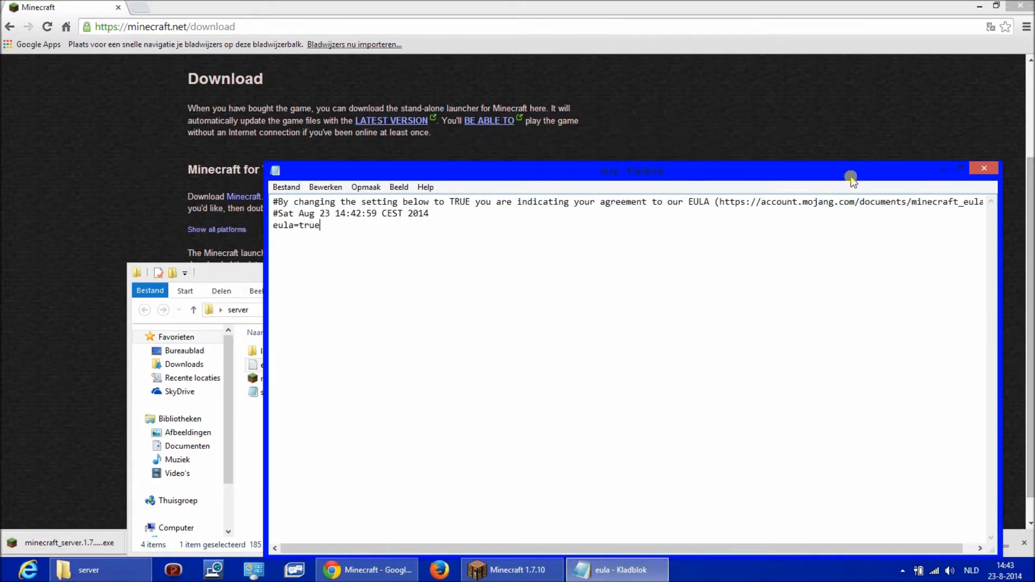
{"action": "left_click", "coordinate": [985, 167]}
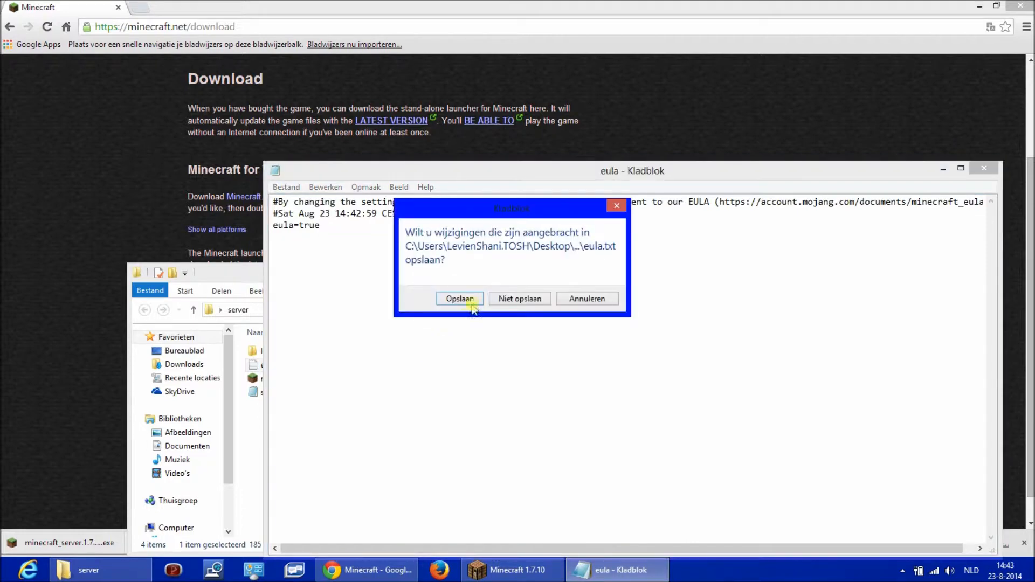
{"action": "left_click", "coordinate": [461, 298]}
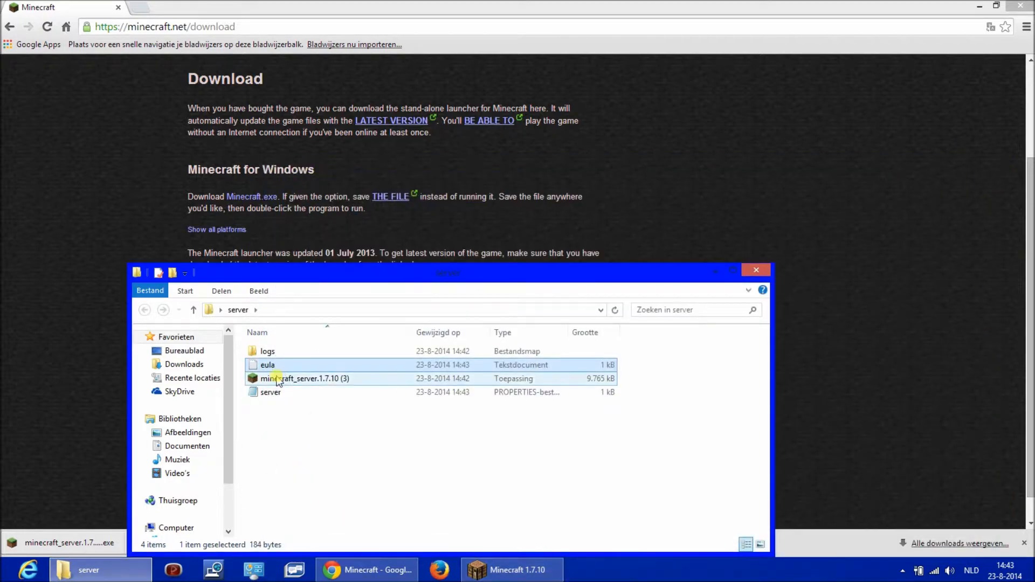
{"action": "double_click", "coordinate": [302, 379]}
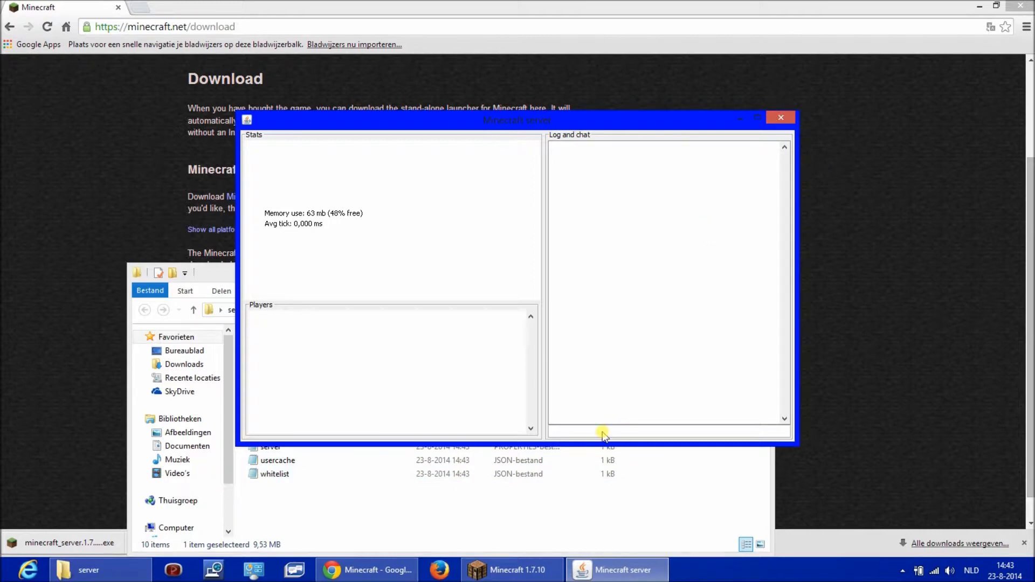
{"action": "left_click", "coordinate": [781, 118]}
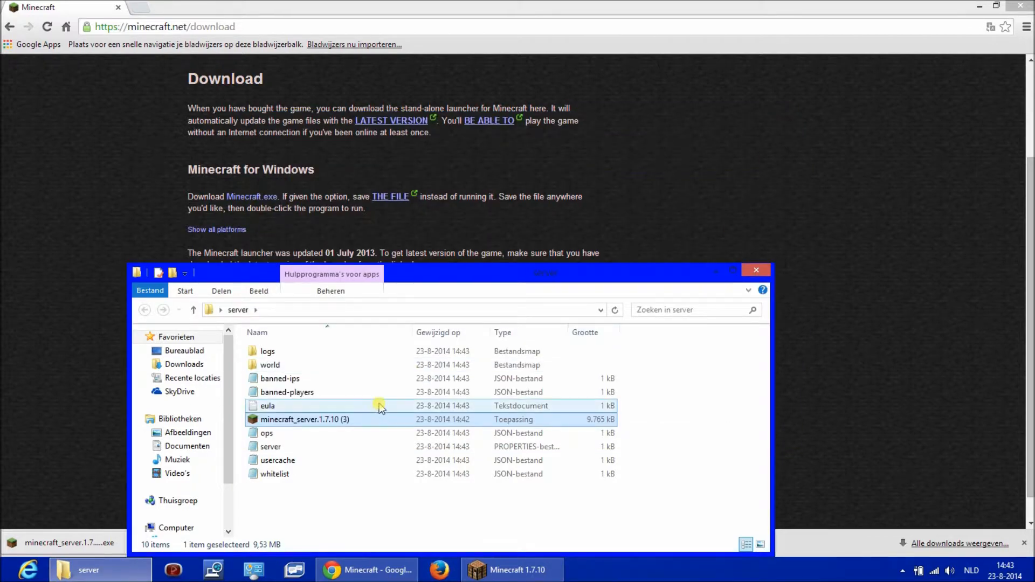
- Enter the operator's player name between the brackets in the ops file and save the change
{"action": "double_click", "coordinate": [372, 433]}
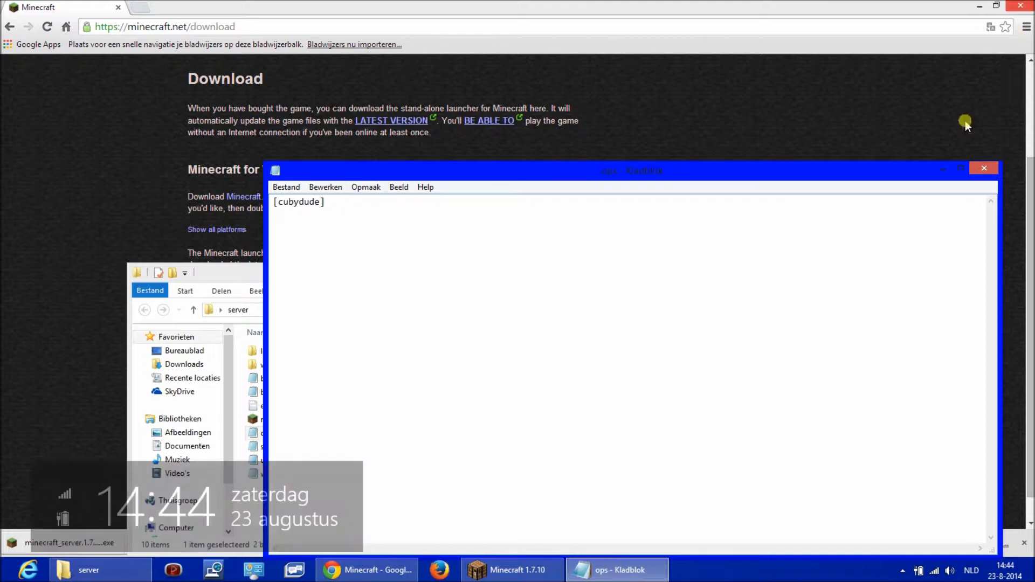
{"action": "left_click", "coordinate": [973, 169]}
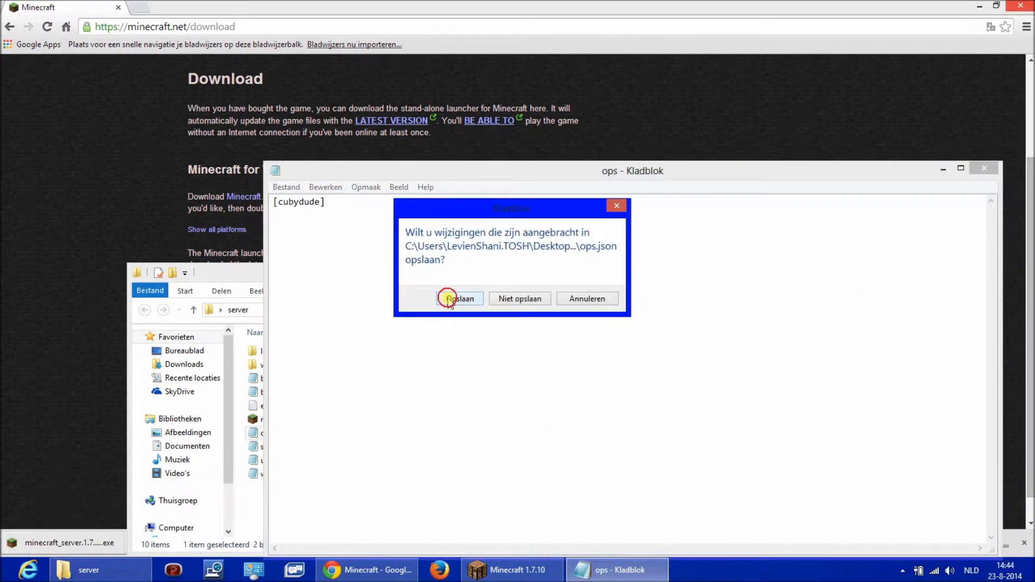
{"action": "left_click", "coordinate": [385, 428]}
- Open the server properties file and review its settings, including level name, server port, level type and level seed, alongside the server folder
{"action": "double_click", "coordinate": [323, 450]}
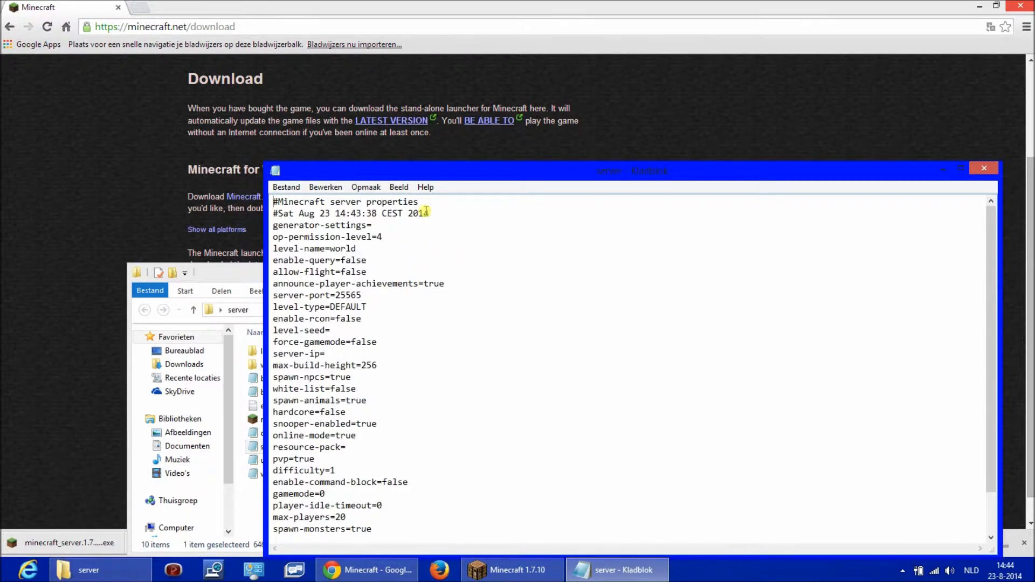
{"action": "scroll", "coordinate": [464, 229], "scroll_direction": "down", "scroll_amount": 1}
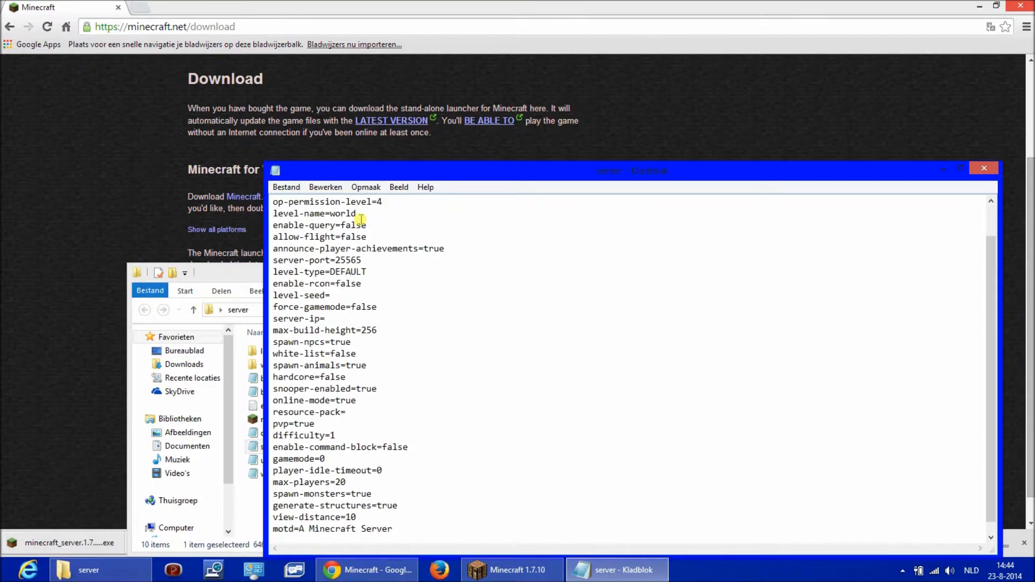
{"action": "scroll", "coordinate": [383, 215], "scroll_direction": "up", "scroll_amount": 1}
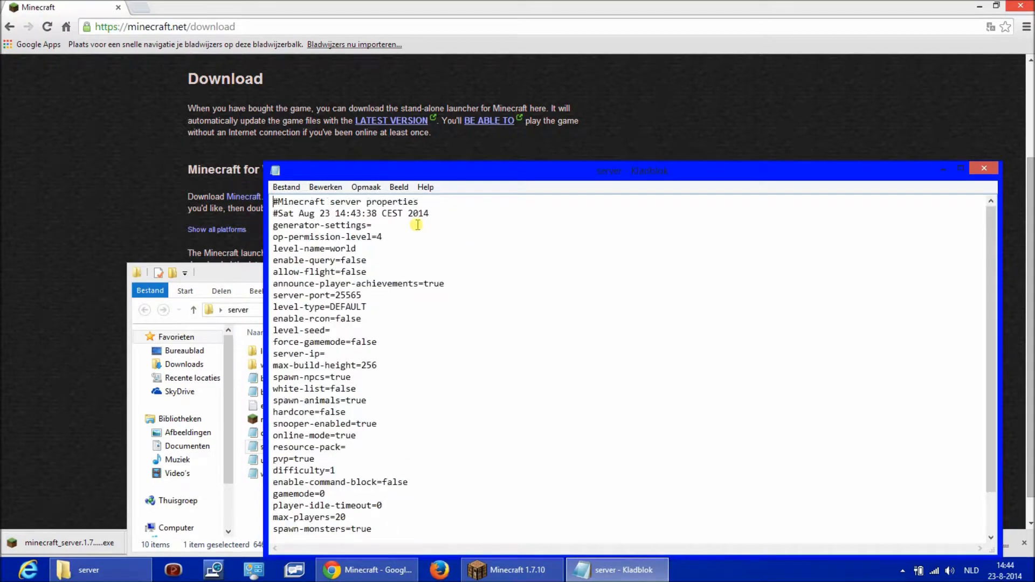
{"action": "left_click", "coordinate": [389, 248]}
{"action": "left_click_drag", "start_coordinate": [456, 173], "coordinate": [501, 167]}
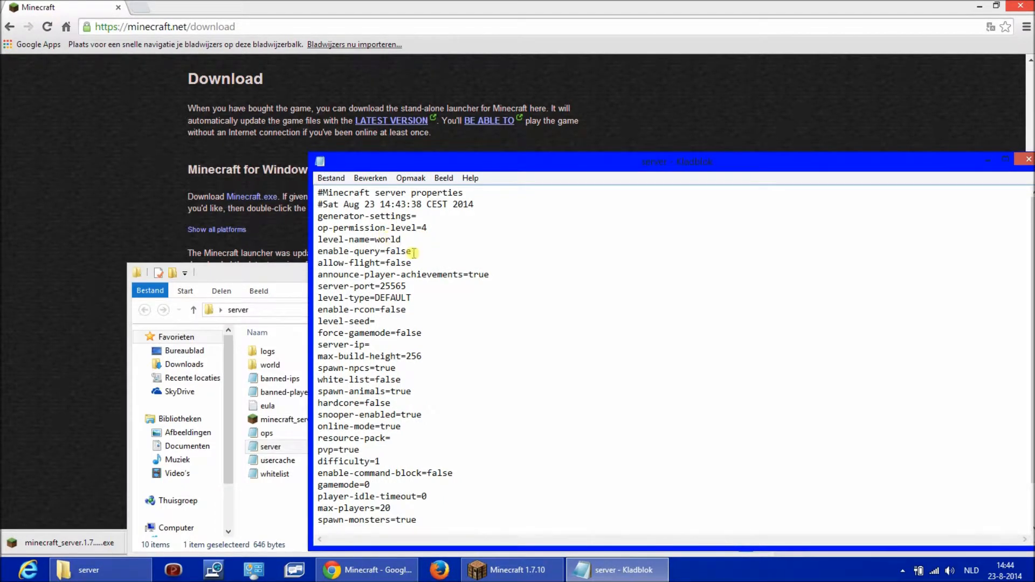
{"action": "left_click", "coordinate": [268, 273]}
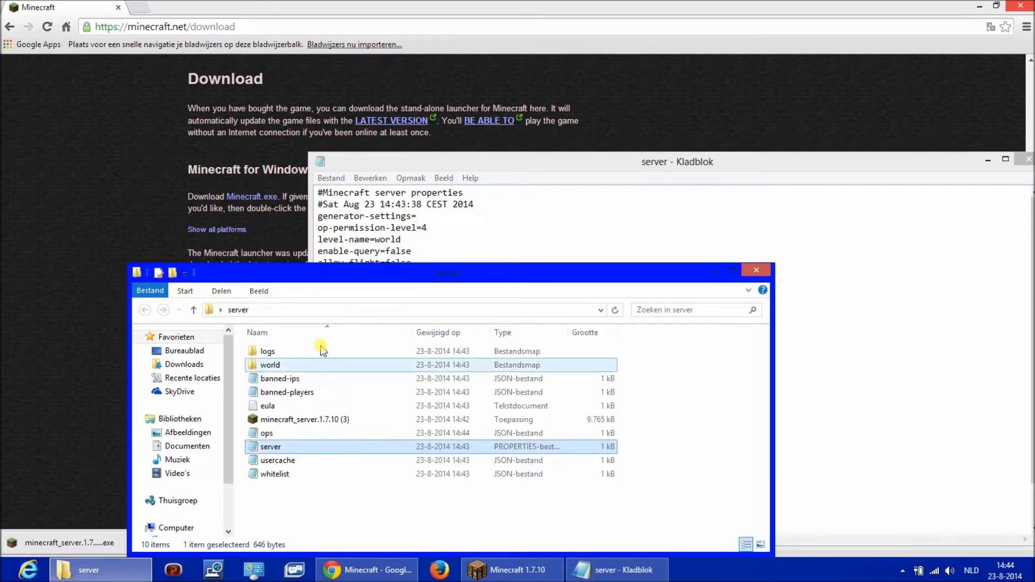
{"action": "left_click", "coordinate": [583, 226]}
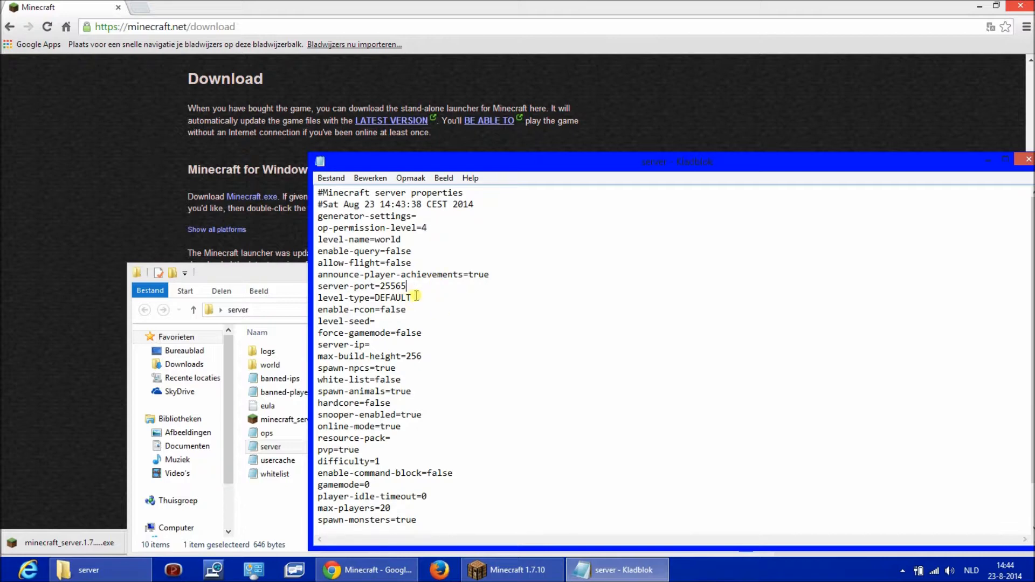
{"action": "left_click", "coordinate": [420, 300]}
{"action": "left_click", "coordinate": [426, 311]}
{"action": "left_click", "coordinate": [423, 324]}
- Search for logmein hamachi in a new Chrome tab and open the official LogMeIn Hamachi download page
{"action": "left_click", "coordinate": [160, 47]}
{"action": "left_click", "coordinate": [140, 8]}
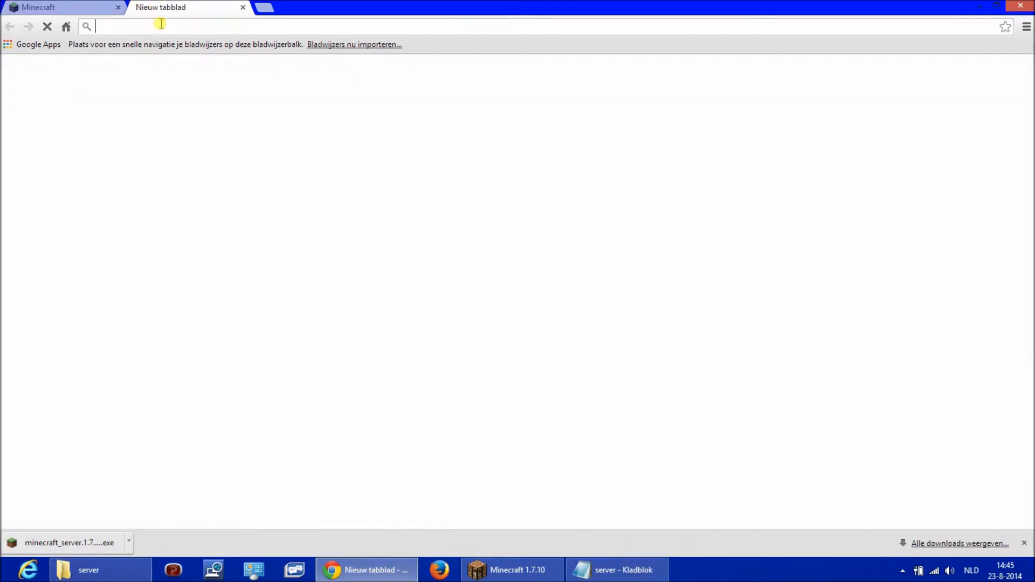
{"action": "type", "text": "logmein"}
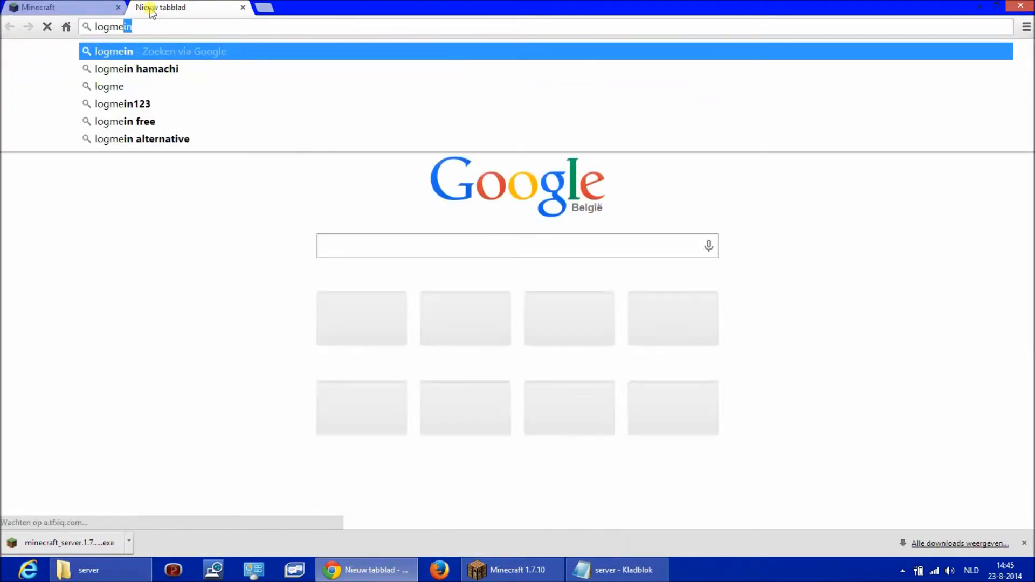
{"action": "key", "text": "Down"}
{"action": "key", "text": "Return"}
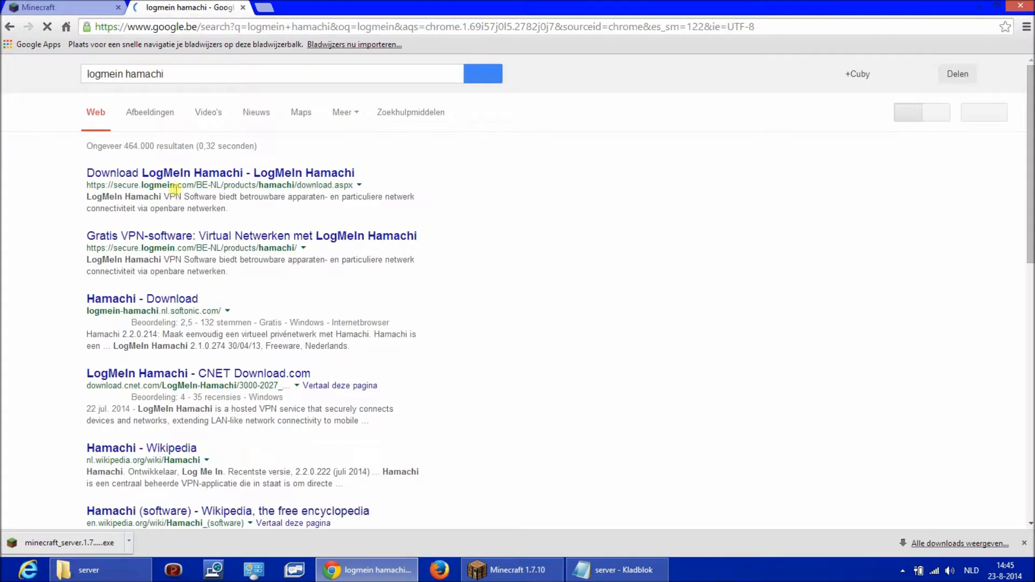
{"action": "left_click", "coordinate": [162, 173]}
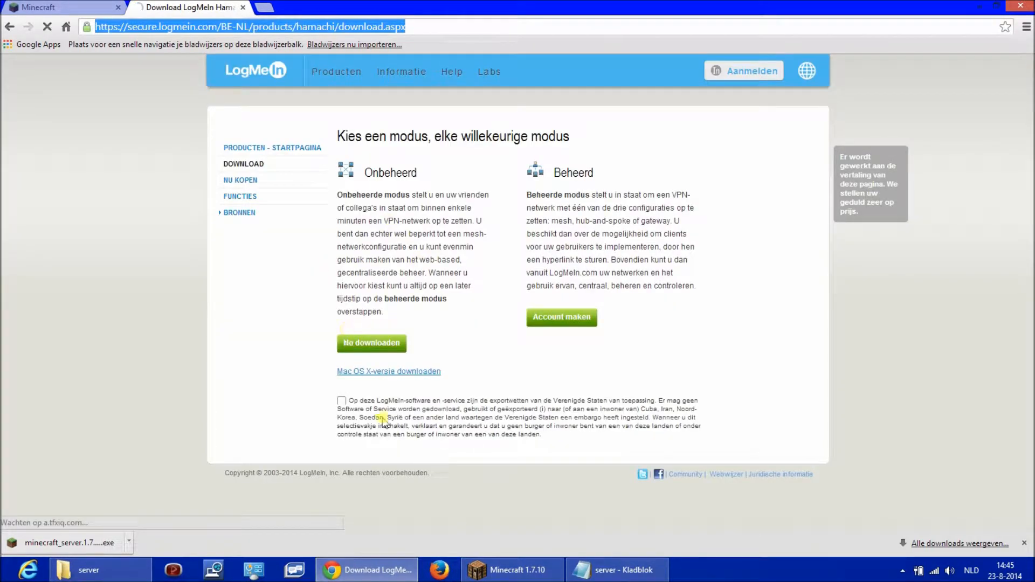
- Accept the export terms, download the unmanaged LogMeIn Hamachi installer, and run the downloaded hamachi (1).msi file
{"action": "left_click", "coordinate": [341, 402]}
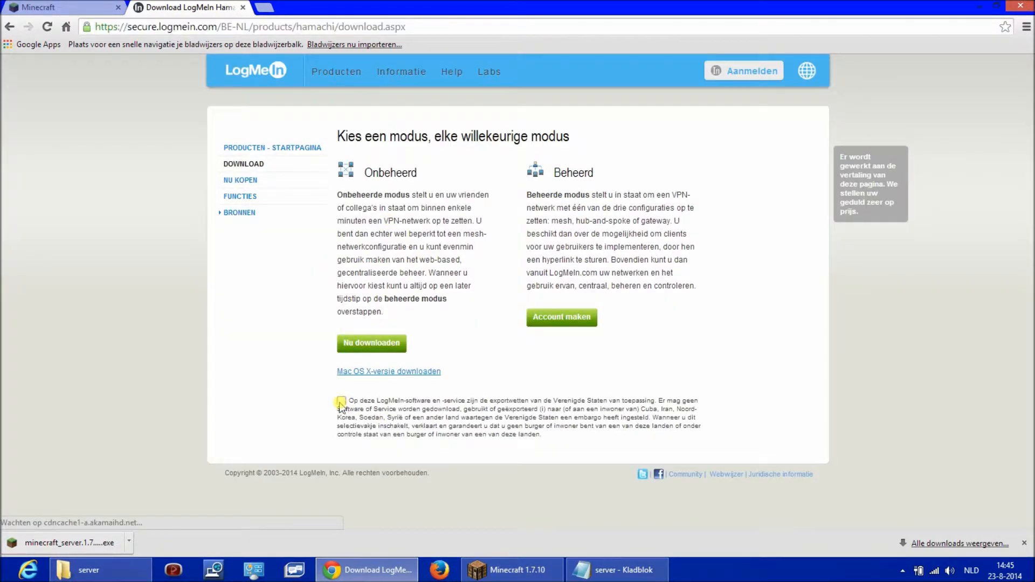
{"action": "left_click", "coordinate": [376, 348]}
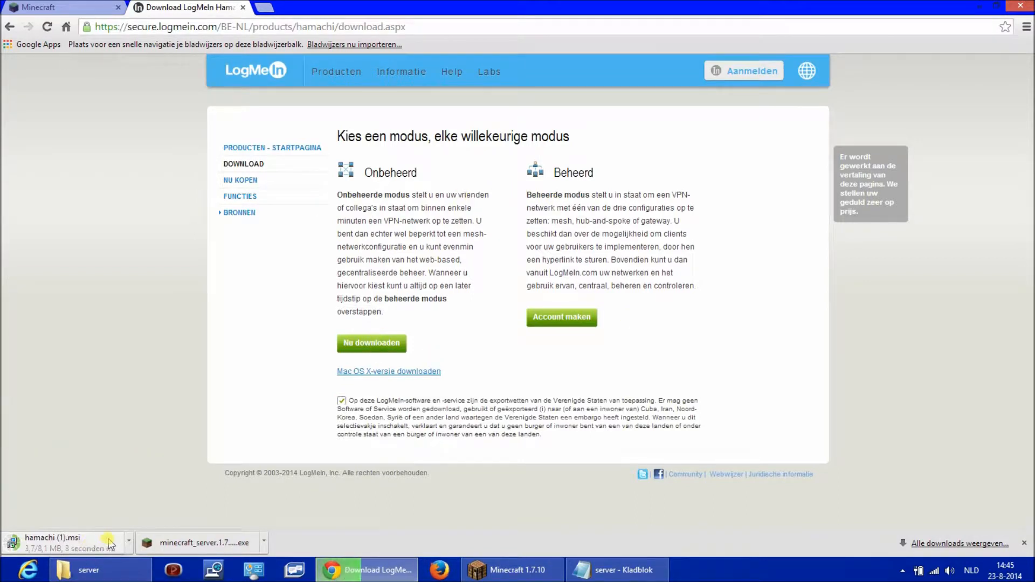
{"action": "left_click", "coordinate": [101, 548]}
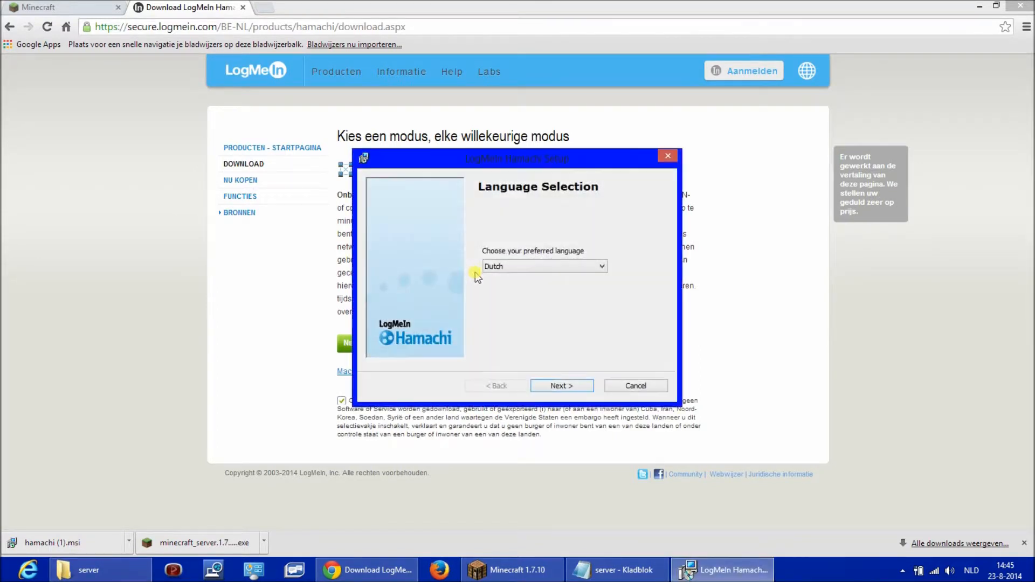
- Continue the Hamachi setup with Dutch as the language, and close it at the reinstall choice
{"action": "left_click", "coordinate": [556, 387]}
{"action": "left_click", "coordinate": [560, 387]}
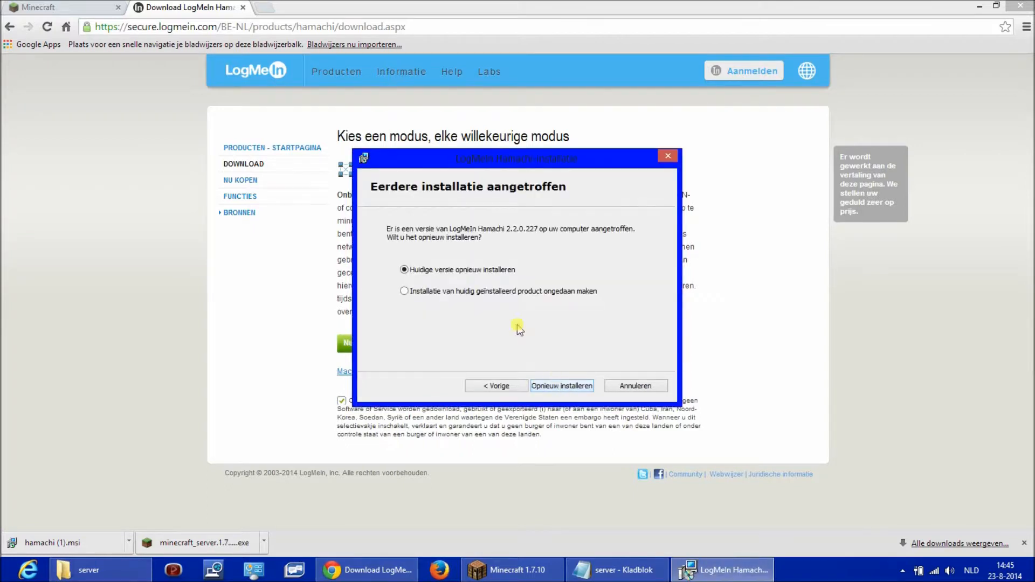
{"action": "left_click", "coordinate": [668, 156]}
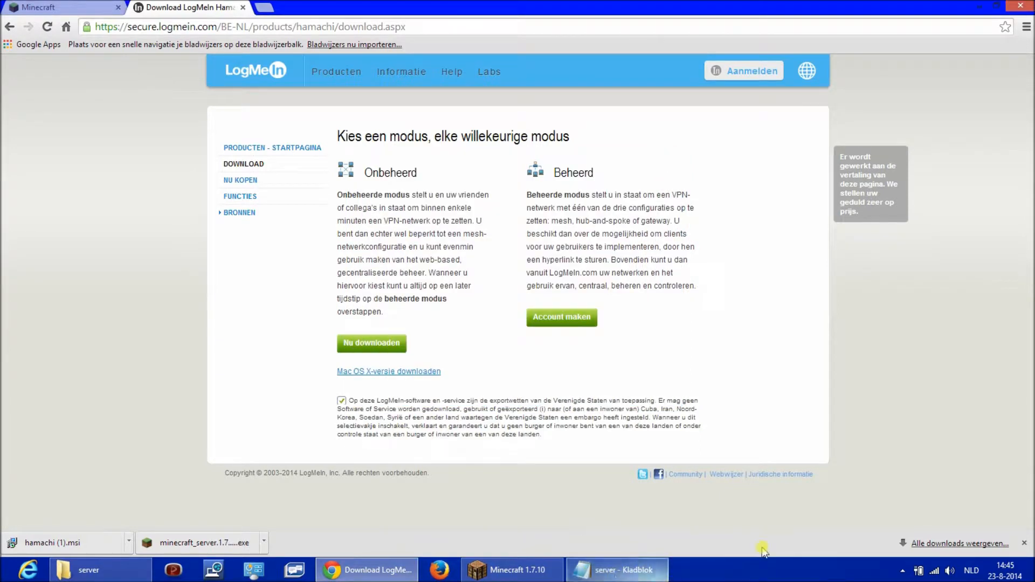
- Search the installed apps for log, launch LogMeIn Hamachi, dismiss the browser's downloads bar, and bring up the Hamachi window
{"action": "left_click", "coordinate": [902, 570]}
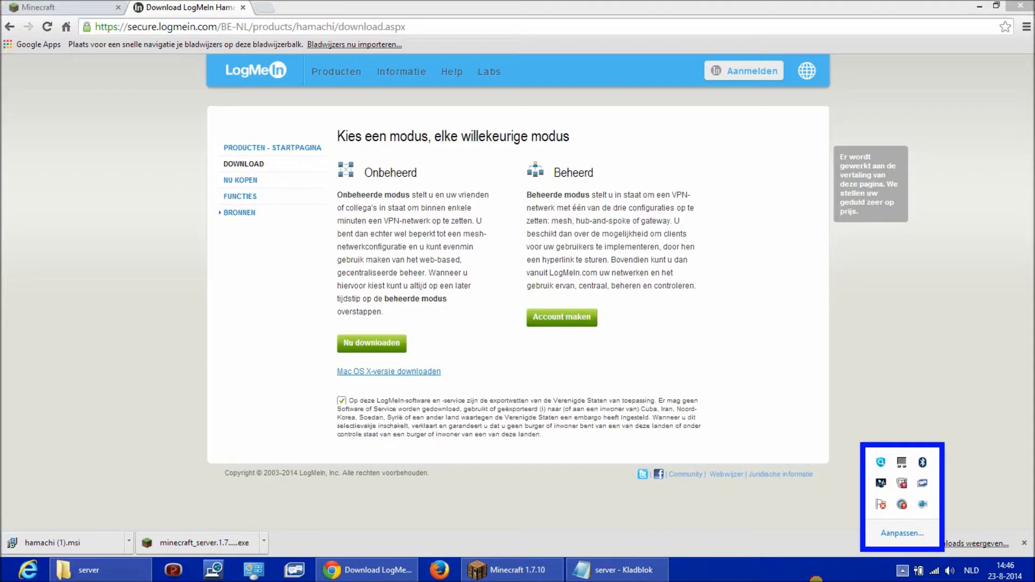
{"action": "left_click", "coordinate": [826, 565]}
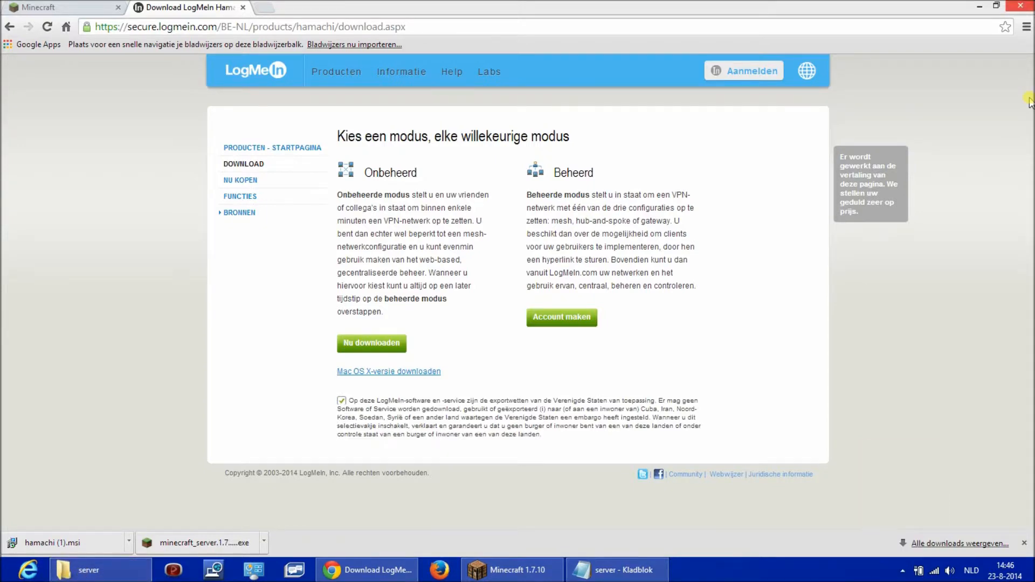
{"action": "left_click", "coordinate": [1010, 160]}
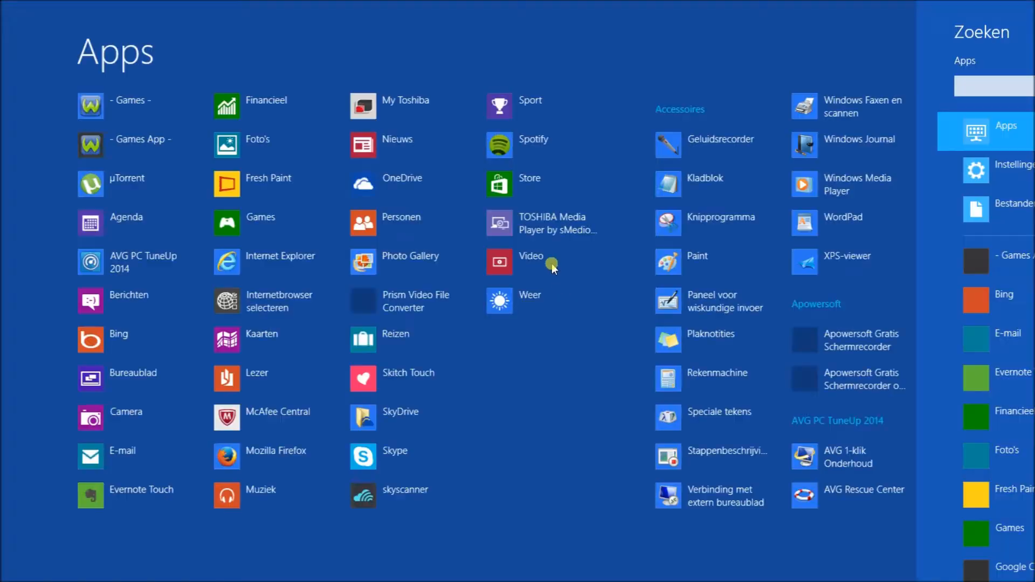
{"action": "type", "text": "log"}
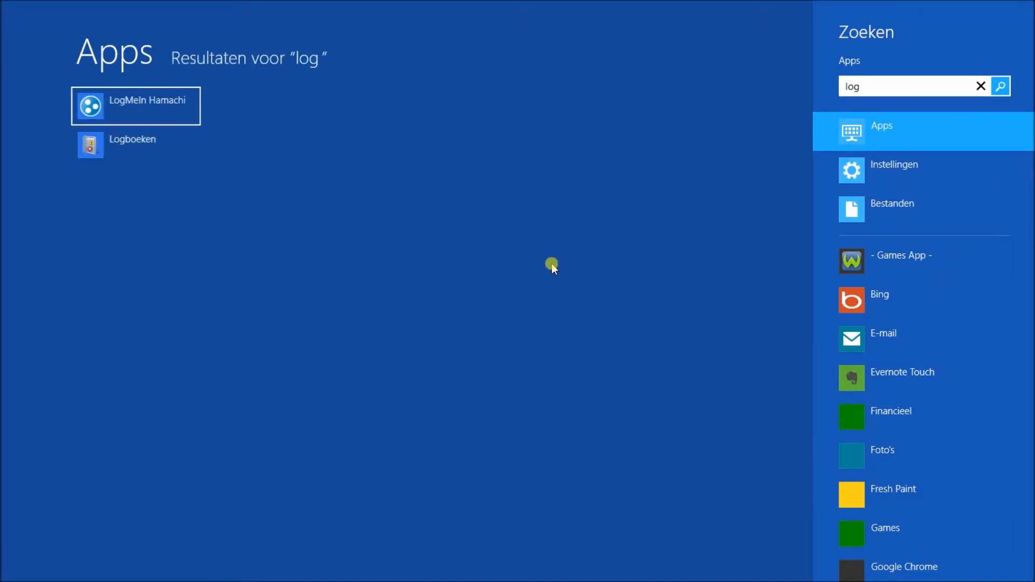
{"action": "key", "text": "Return"}
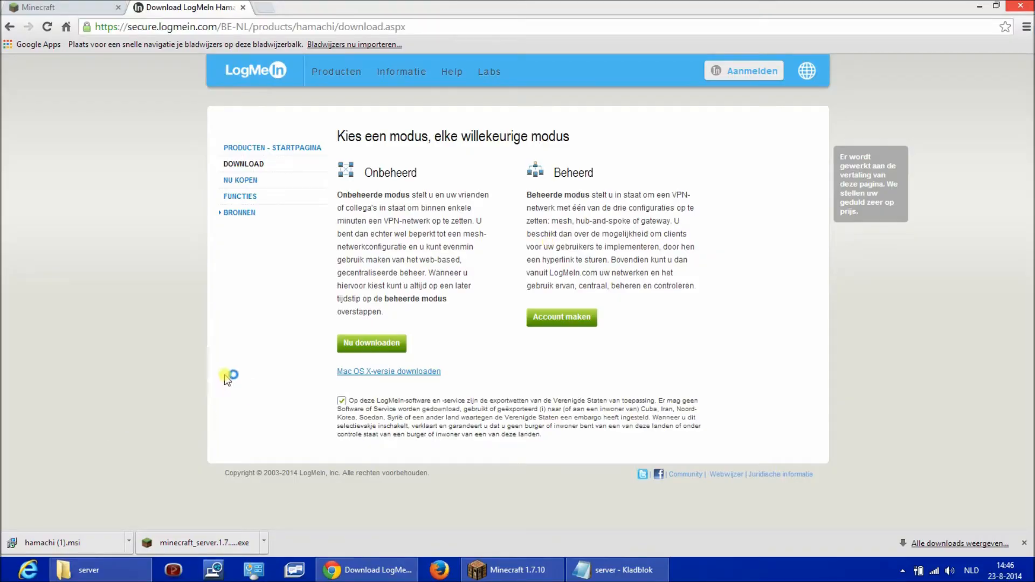
{"action": "left_click", "coordinate": [1024, 543]}
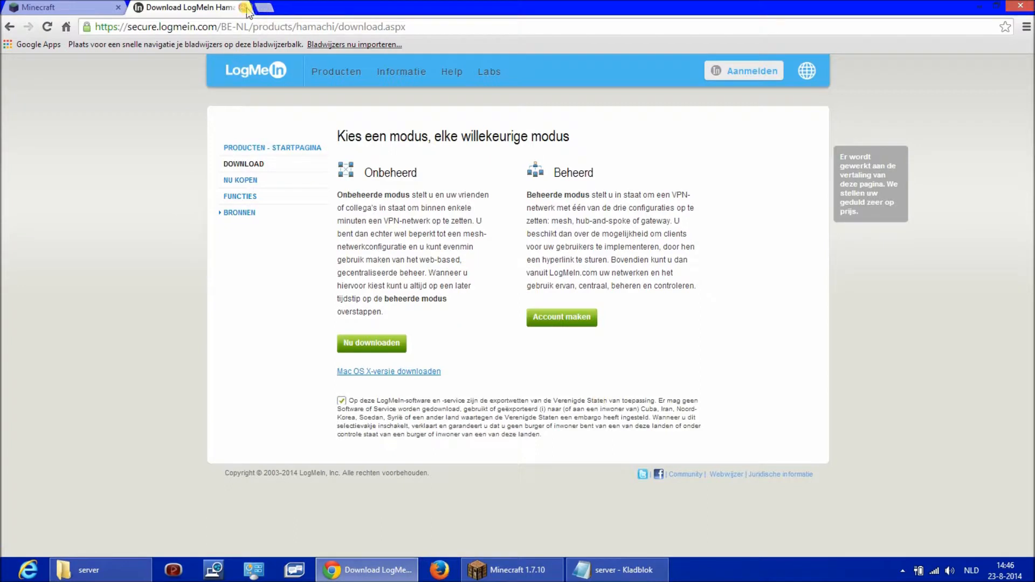
{"action": "left_click", "coordinate": [753, 575]}
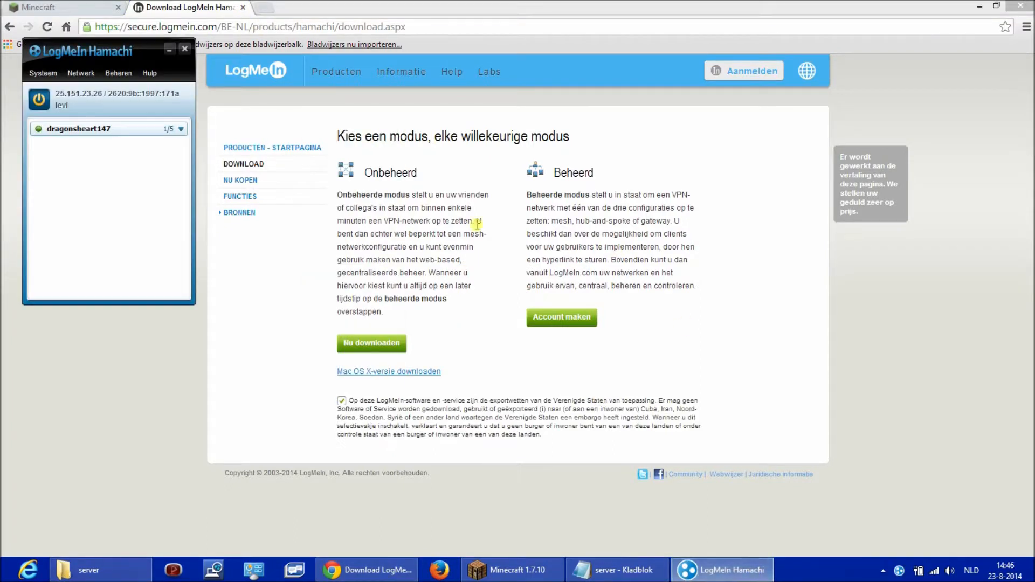
- Open Hamachi's form for creating a new network, review its network ID and password fields, and close it without creating one
{"action": "left_click", "coordinate": [67, 73]}
{"action": "left_click", "coordinate": [39, 101]}
{"action": "left_click", "coordinate": [81, 73]}
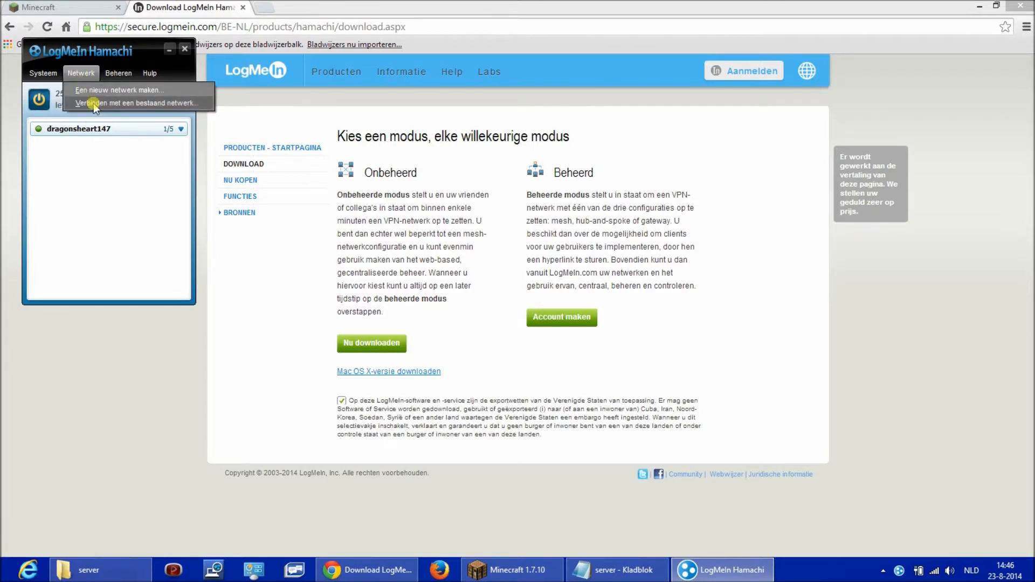
{"action": "left_click", "coordinate": [99, 90]}
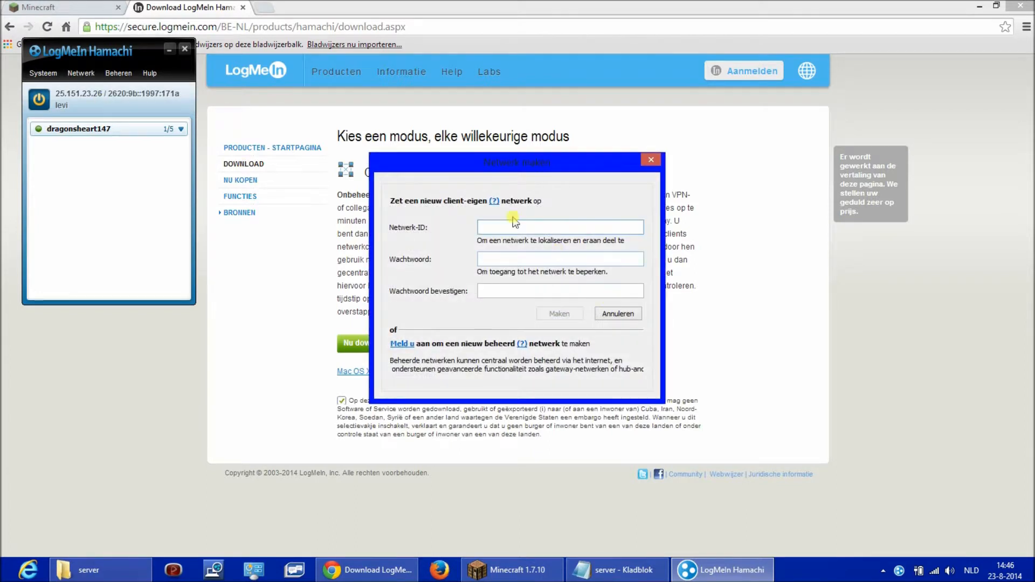
{"action": "left_click", "coordinate": [513, 259]}
{"action": "left_click", "coordinate": [571, 292]}
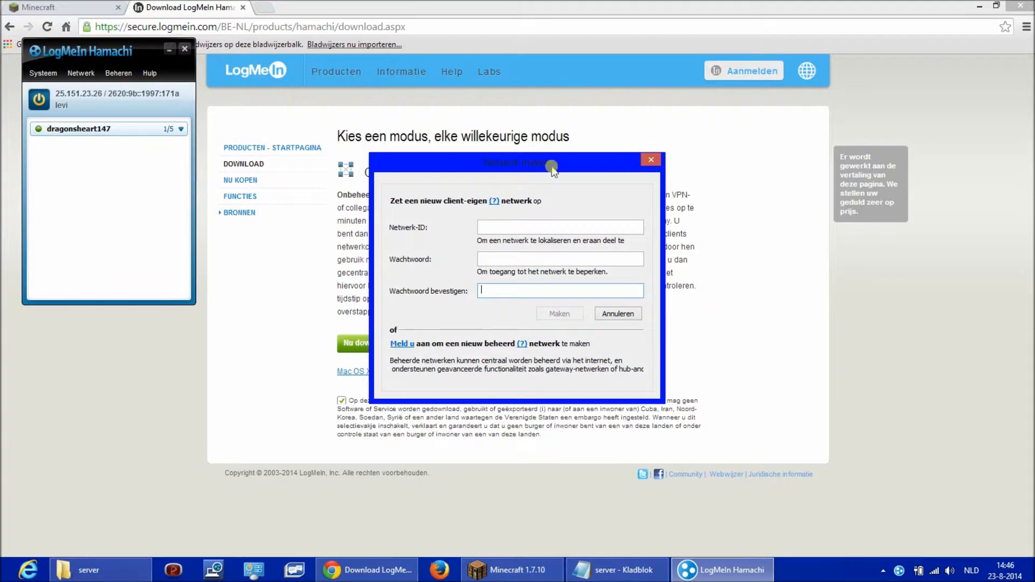
{"action": "left_click", "coordinate": [650, 160]}
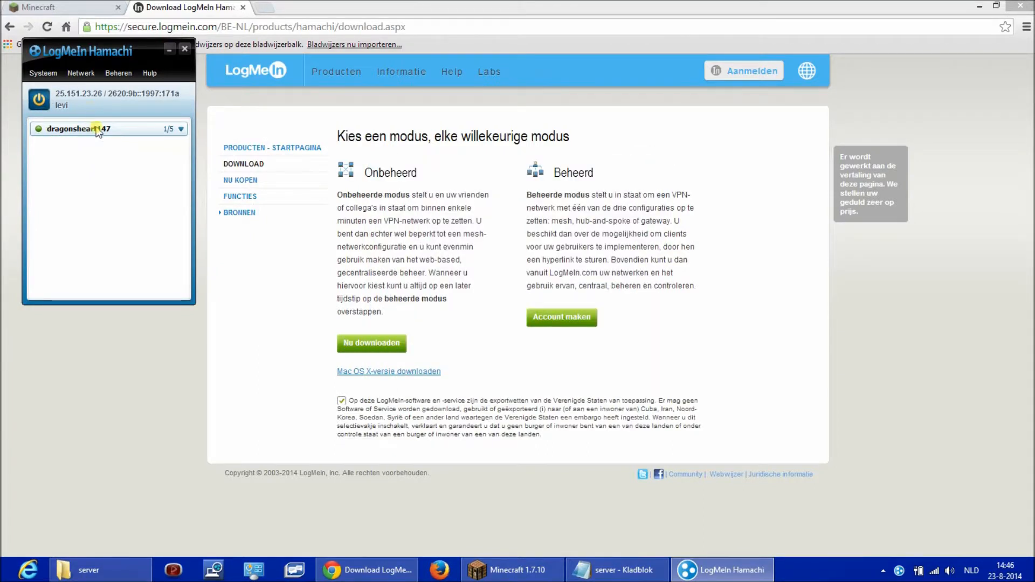
- Copy Hamachi's IPv4 address and paste 25.151.23.26 as the server-ip value in the server properties file
{"action": "left_click", "coordinate": [90, 93]}
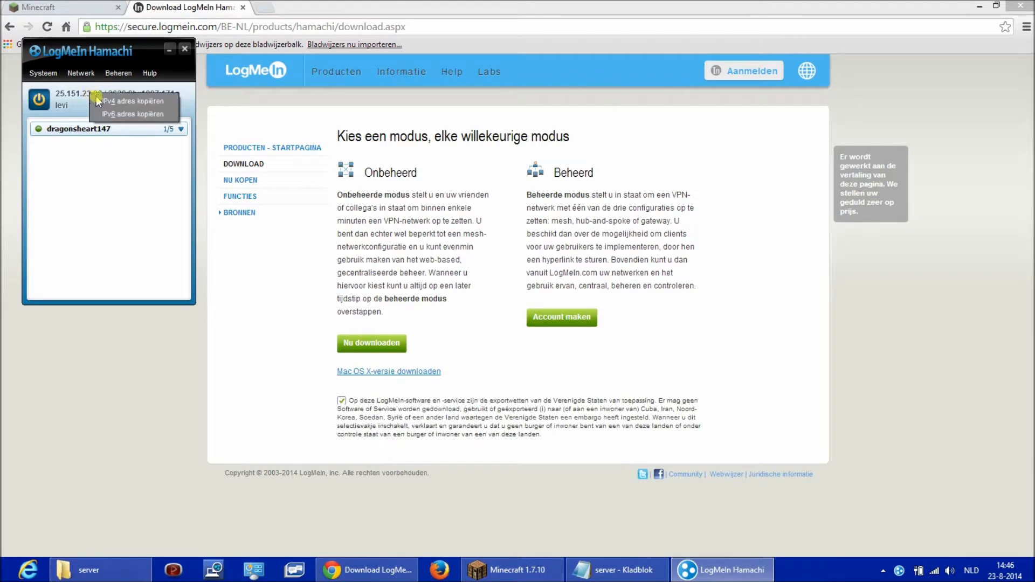
{"action": "left_click", "coordinate": [131, 101]}
{"action": "left_click", "coordinate": [184, 49]}
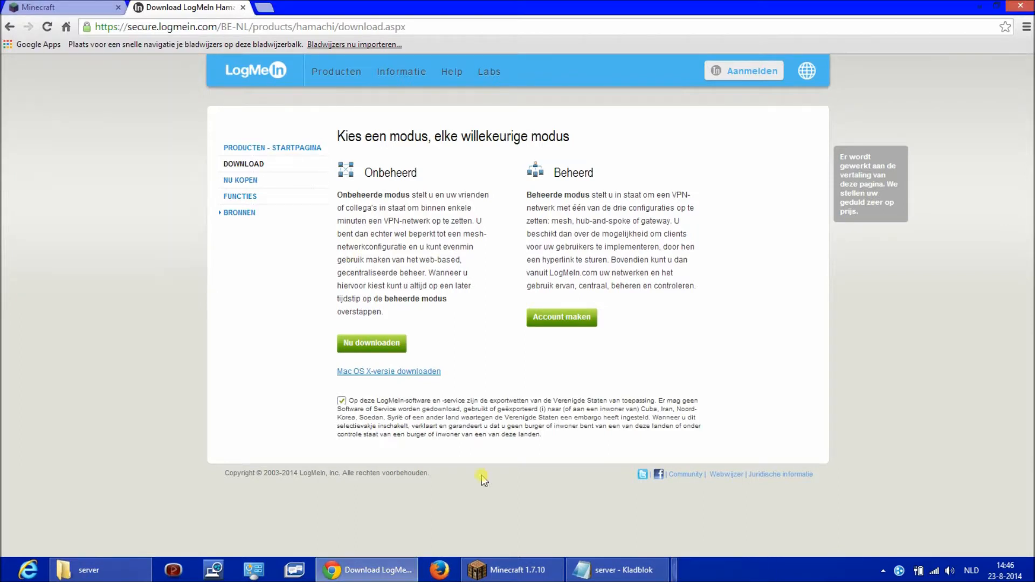
{"action": "left_click", "coordinate": [620, 570]}
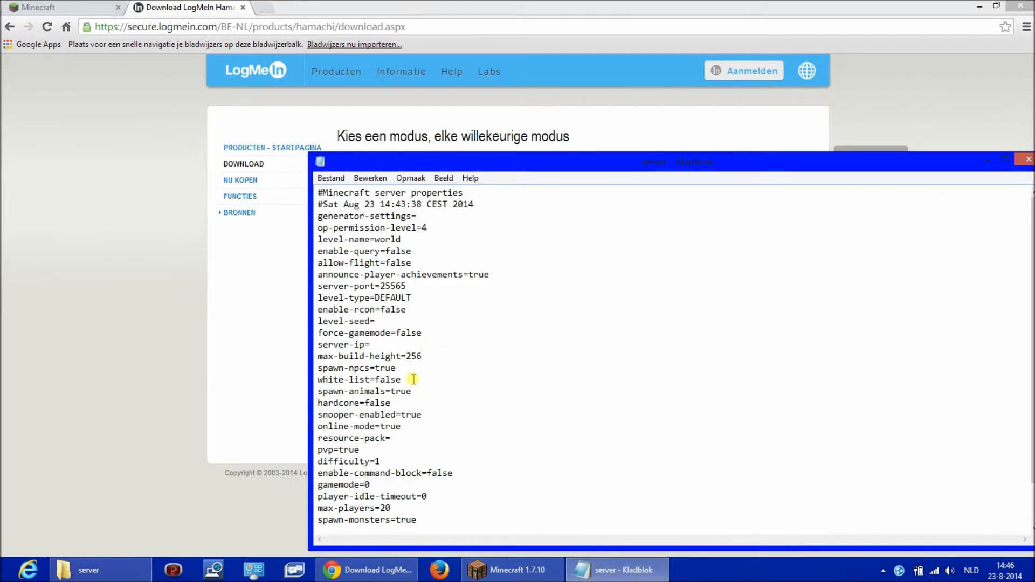
{"action": "type", "text": "25.151.23.26"}
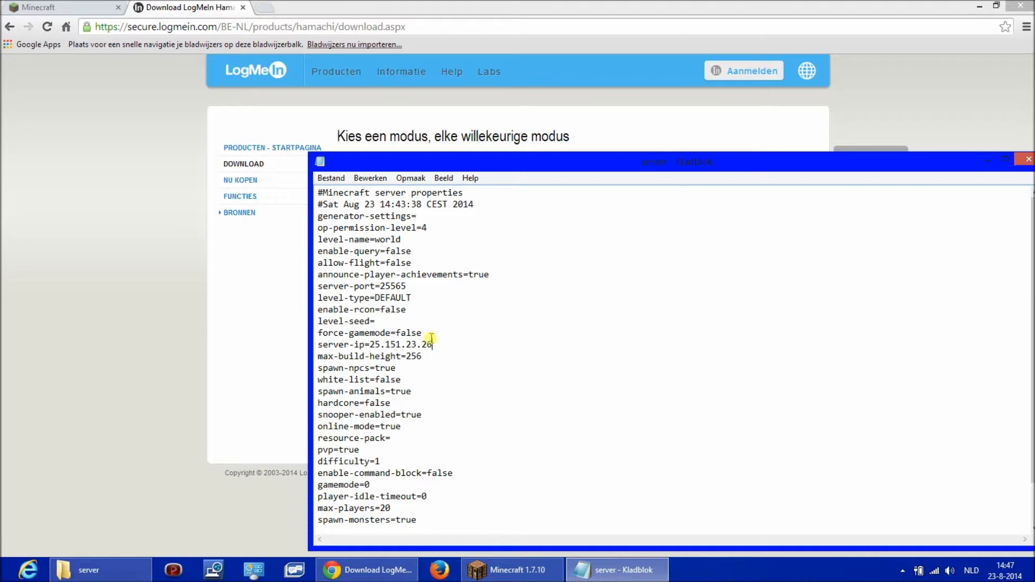
{"action": "left_click_drag", "start_coordinate": [435, 339], "coordinate": [369, 343]}
{"action": "key", "text": "ctrl+c"}
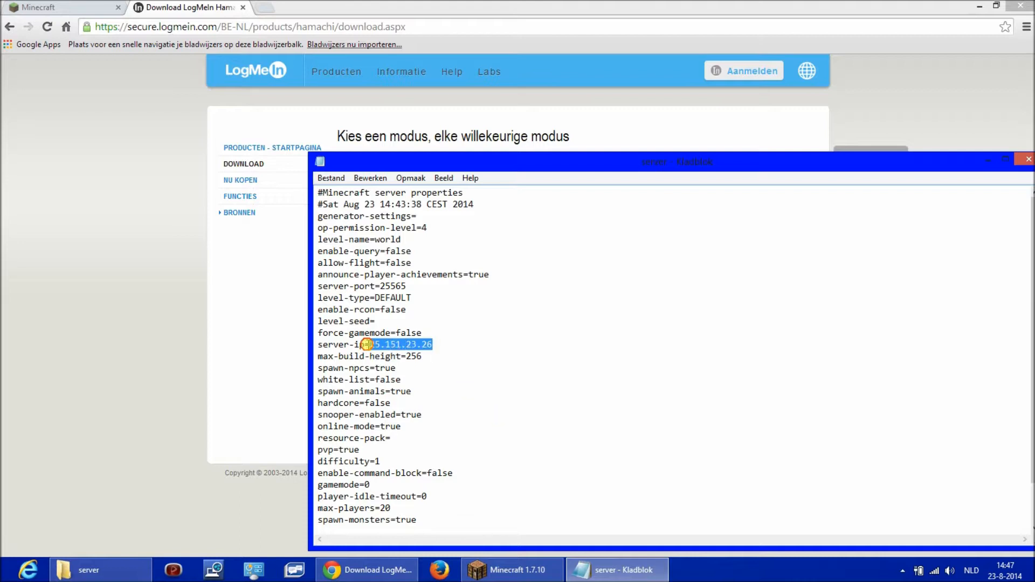
{"action": "left_click", "coordinate": [451, 355]}
- Set online-mode to false, enable-command-block to true and max-players to 20 in the server properties file
{"action": "left_click", "coordinate": [482, 571]}
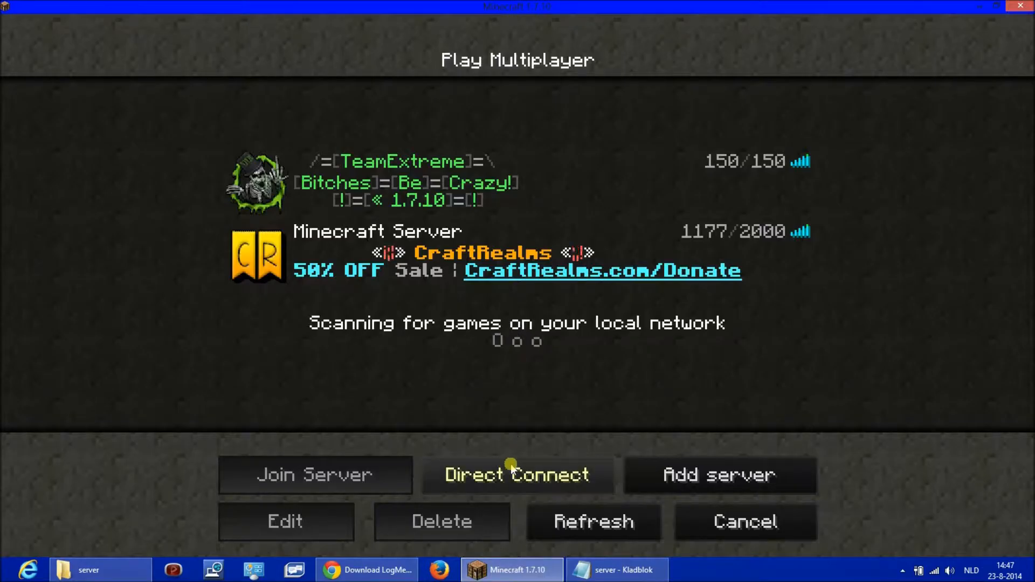
{"action": "left_click", "coordinate": [614, 570]}
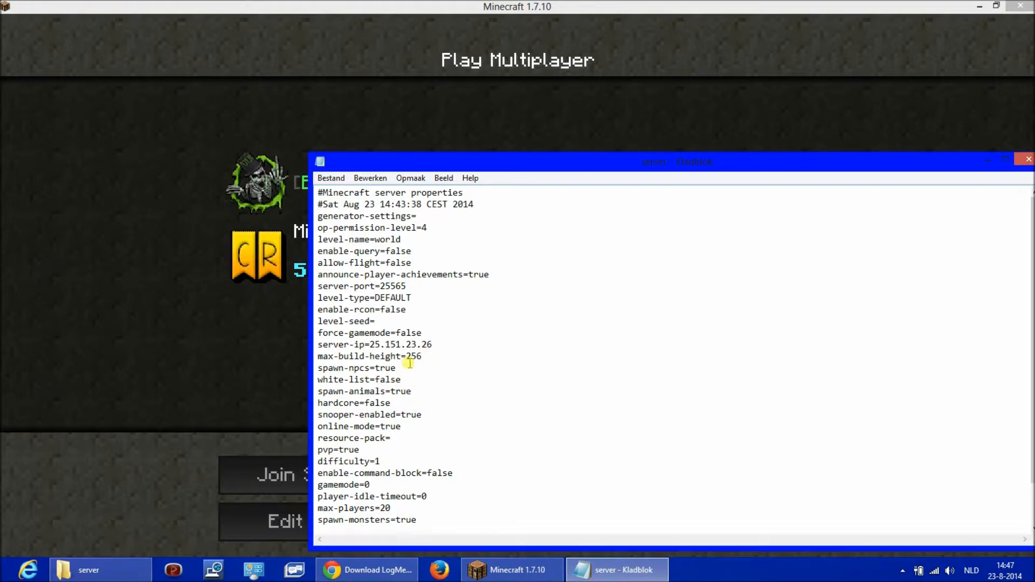
{"action": "left_click", "coordinate": [421, 355]}
{"action": "left_click", "coordinate": [430, 356]}
{"action": "left_click", "coordinate": [421, 377]}
{"action": "left_click_drag", "start_coordinate": [416, 414], "coordinate": [421, 414]}
{"action": "left_click", "coordinate": [408, 443]}
{"action": "left_click", "coordinate": [454, 476]}
{"action": "type", "text": "tru"}
{"action": "left_click", "coordinate": [427, 508]}
{"action": "type", "text": "0"}
- Change the motd to "hello youtube", and close the server properties file with its changes saved
{"action": "scroll", "coordinate": [534, 478], "scroll_direction": "down", "scroll_amount": 1}
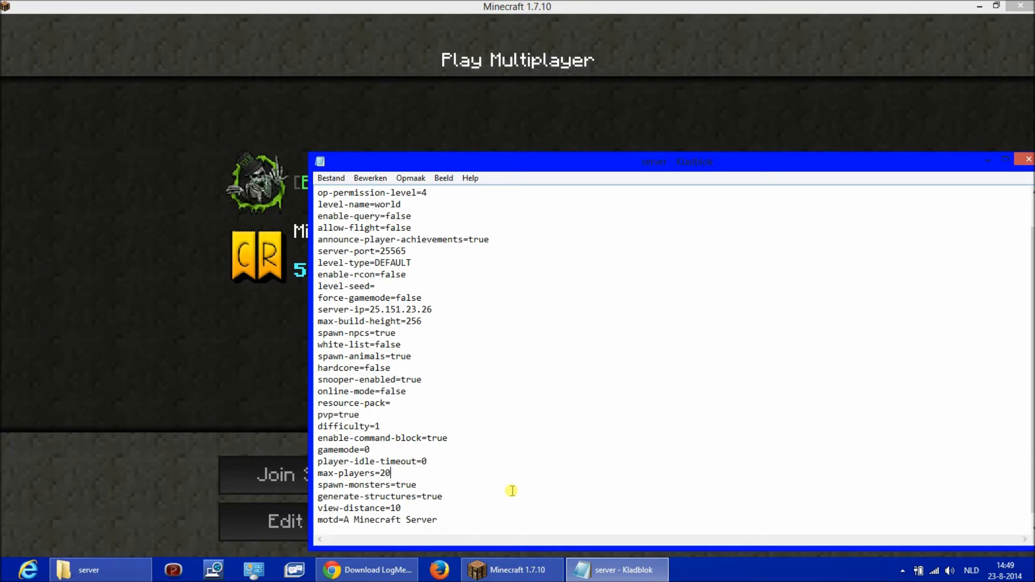
{"action": "scroll", "coordinate": [493, 479], "scroll_direction": "down", "scroll_amount": 1}
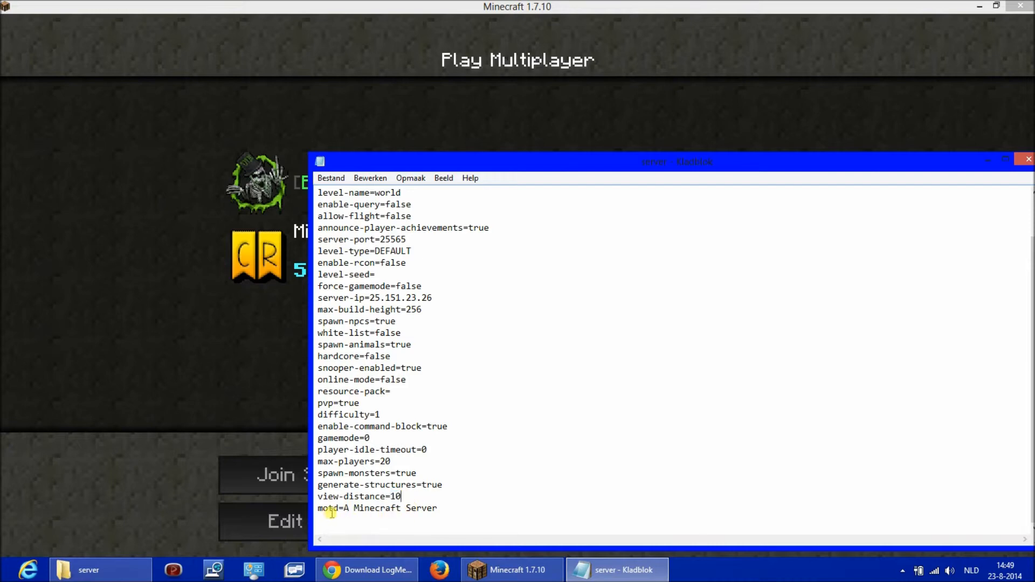
{"action": "left_click_drag", "start_coordinate": [344, 509], "coordinate": [464, 519]}
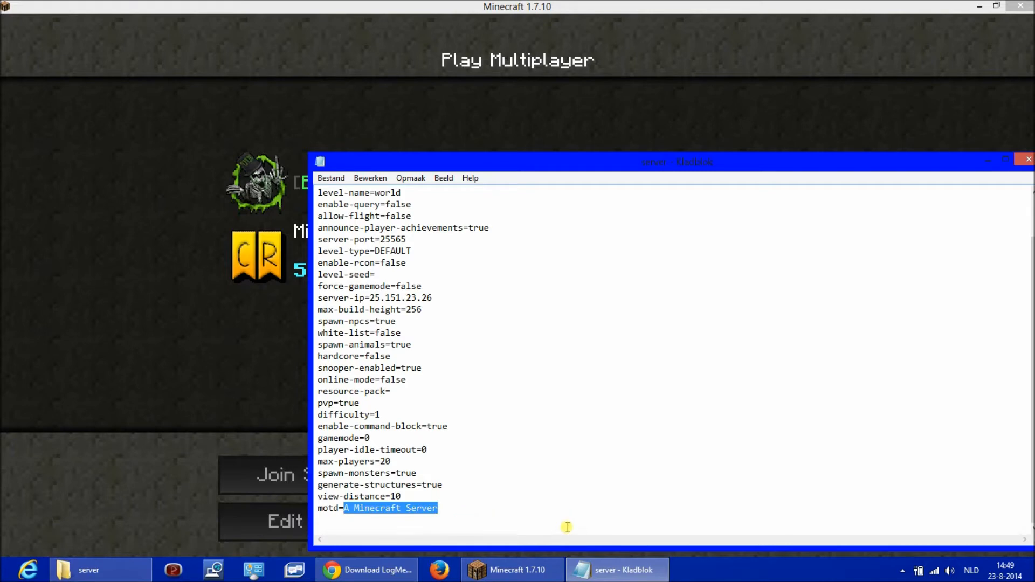
{"action": "type", "text": "hello youtube"}
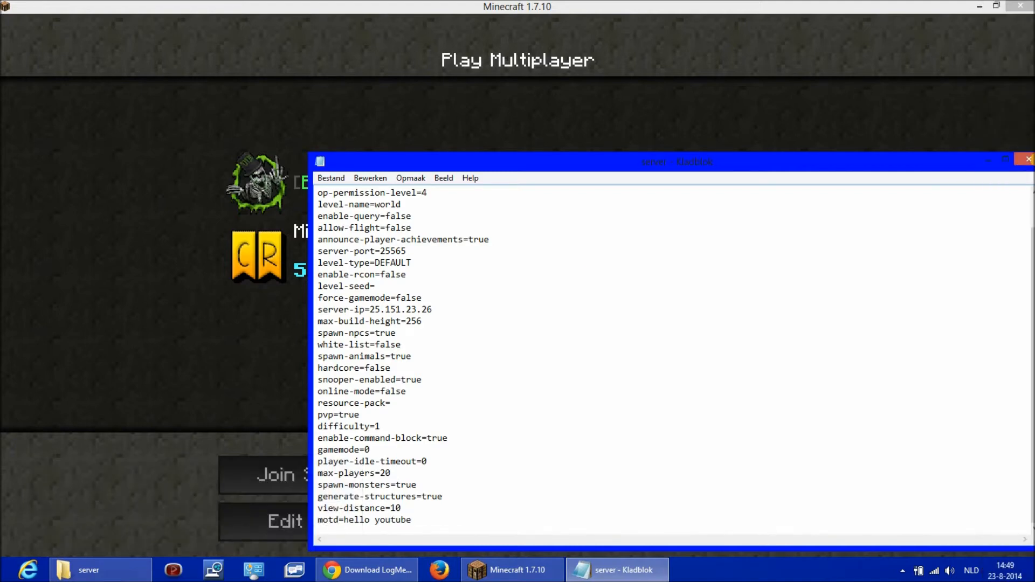
{"action": "left_click", "coordinate": [1028, 162]}
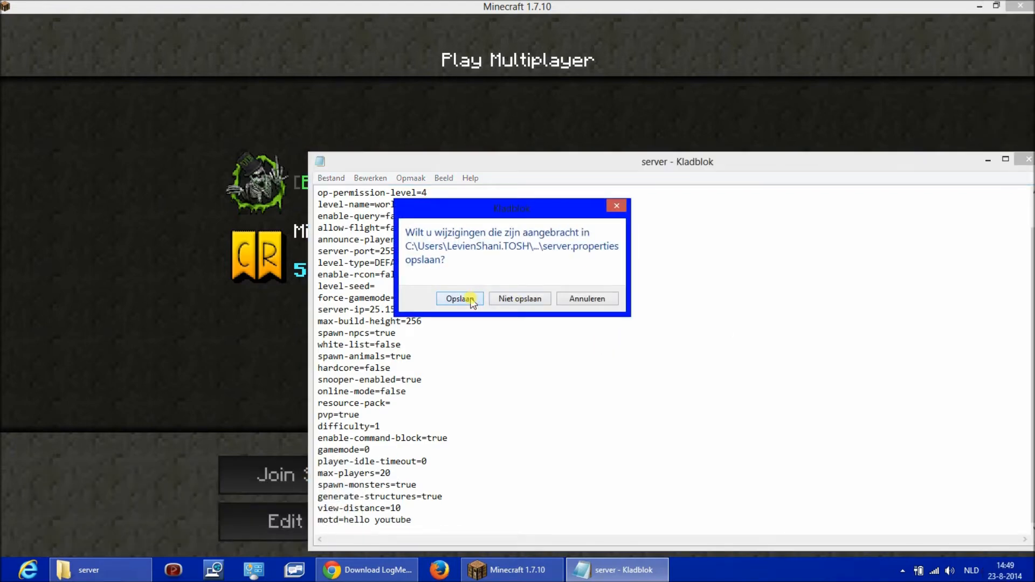
{"action": "left_click", "coordinate": [460, 296]}
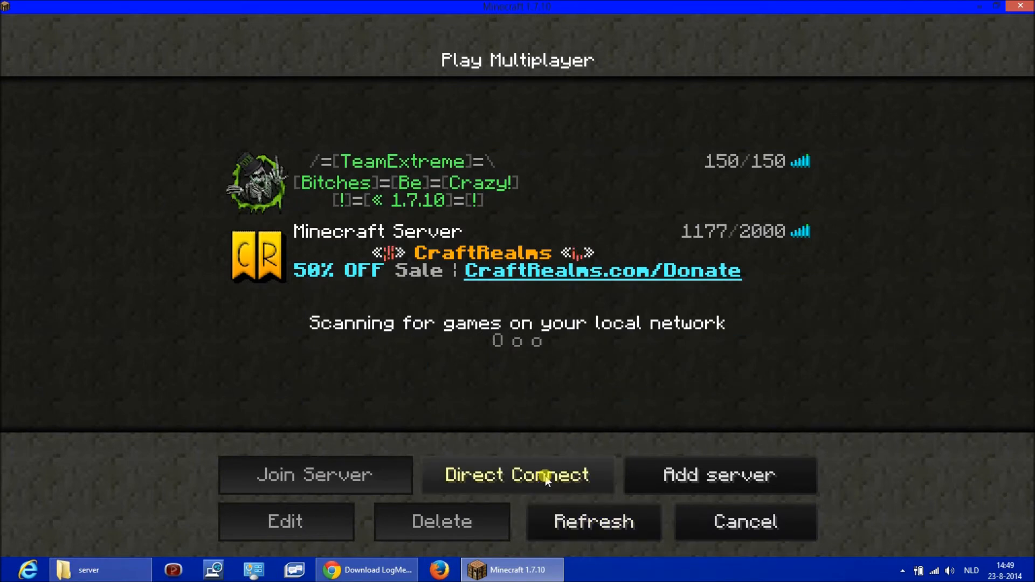
- Start a new entry in Minecraft's multiplayer server list and name it "my server"
{"action": "left_click", "coordinate": [627, 473]}
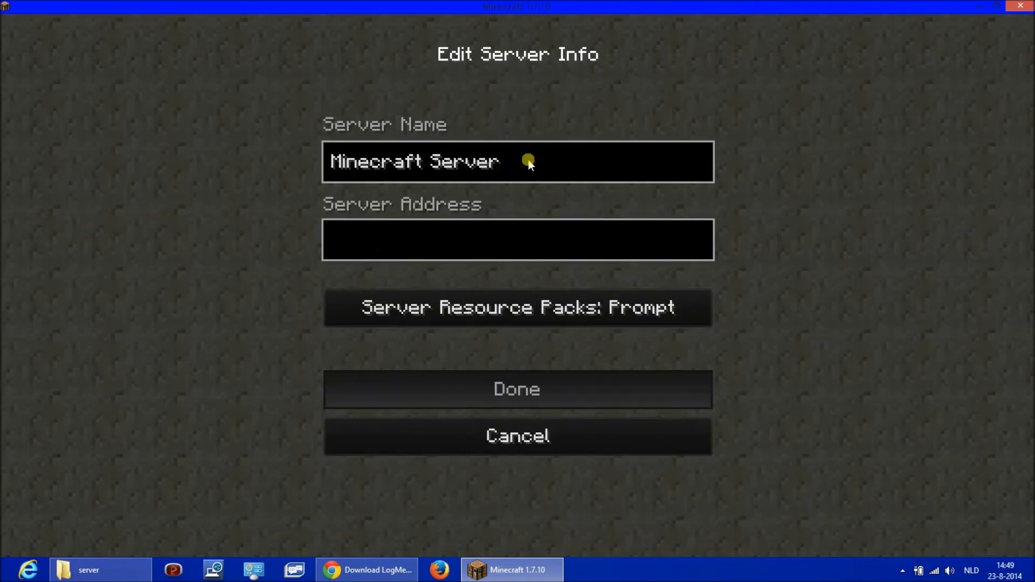
{"action": "key", "text": "BackSpace"}
{"action": "key", "text": "BackSpace"}
{"action": "key", "text": "BackSpace"}
{"action": "key", "text": "BackSpace"}
{"action": "key", "text": "BackSpace"}
{"action": "key", "text": "BackSpace"}
{"action": "key", "text": "BackSpace"}
{"action": "key", "text": "BackSpace"}
{"action": "key", "text": "BackSpace"}
{"action": "key", "text": "BackSpace"}
{"action": "key", "text": "BackSpace"}
{"action": "key", "text": "BackSpace"}
{"action": "key", "text": "BackSpace"}
{"action": "key", "text": "BackSpace"}
{"action": "key", "text": "BackSpace"}
{"action": "key", "text": "BackSpace"}
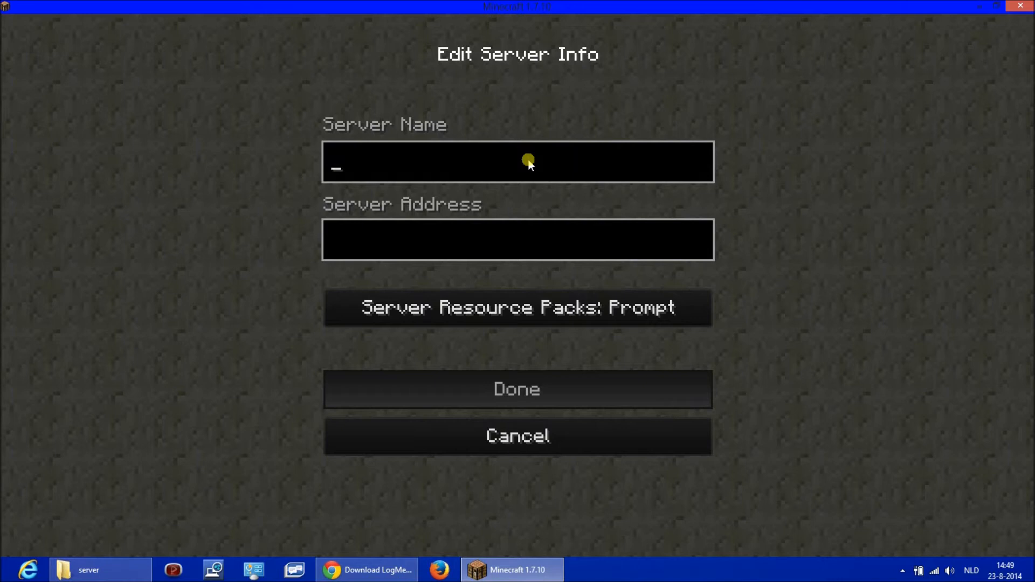
{"action": "type", "text": "my server"}
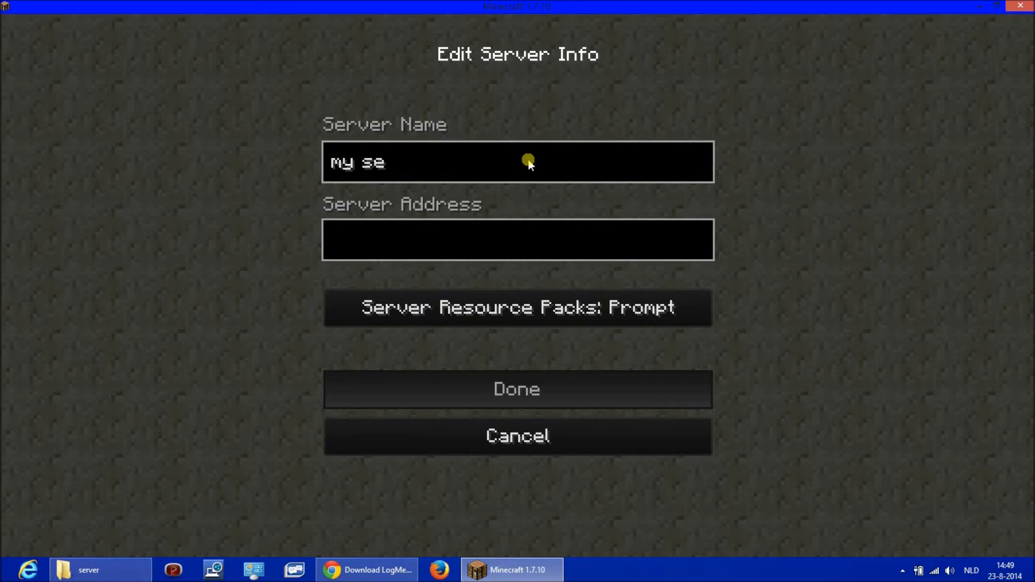
- Paste 25.151.23.26 as the new entry's server address, save the entry and refresh the server list
{"action": "left_click", "coordinate": [362, 244]}
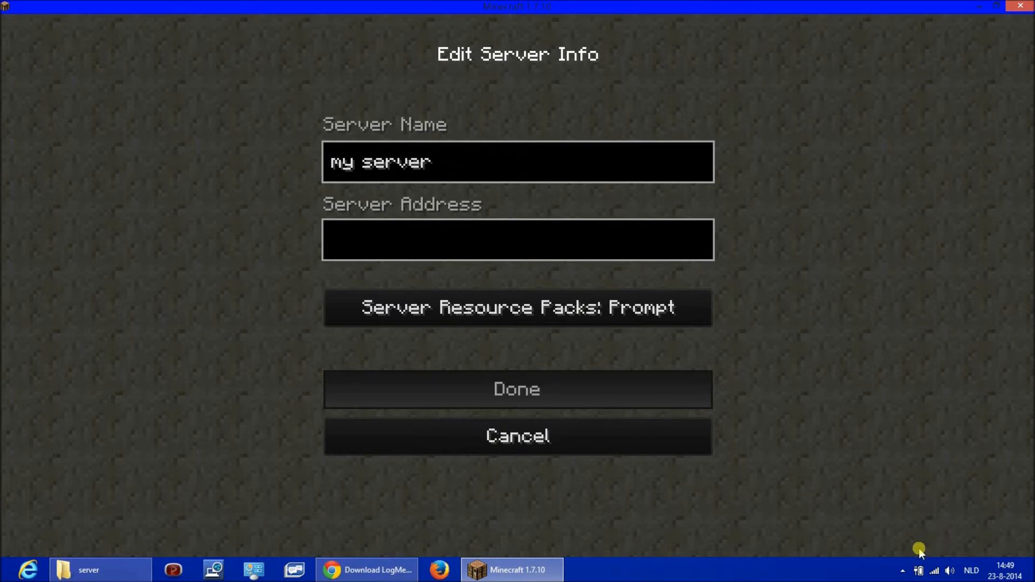
{"action": "left_click", "coordinate": [902, 570]}
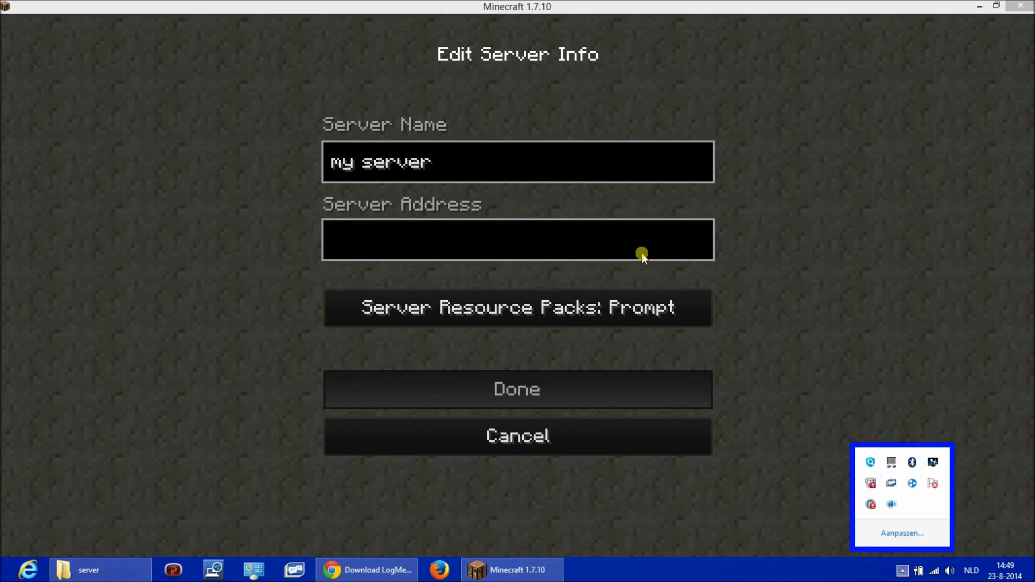
{"action": "left_click", "coordinate": [586, 252]}
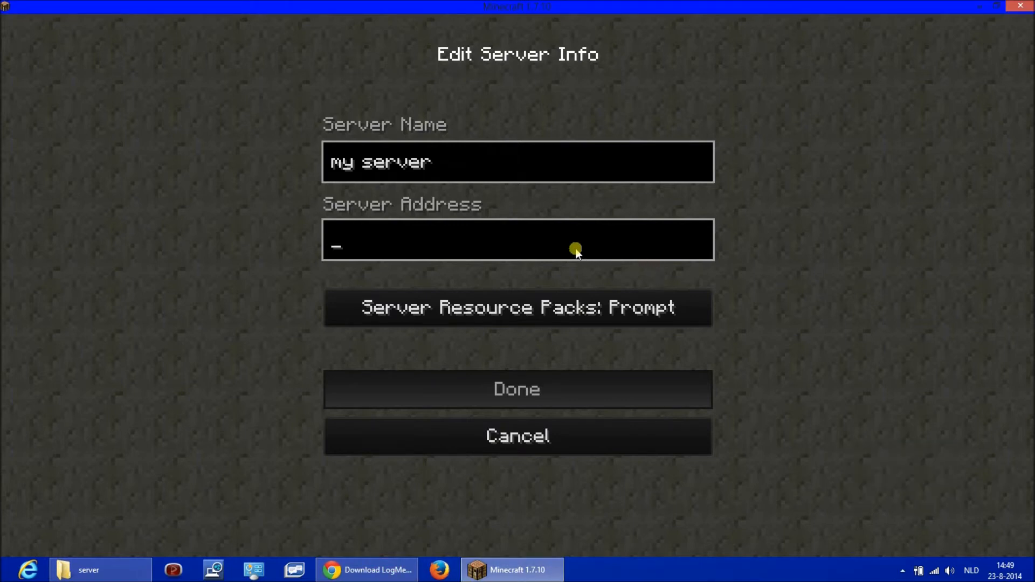
{"action": "key", "text": "ctrl+v"}
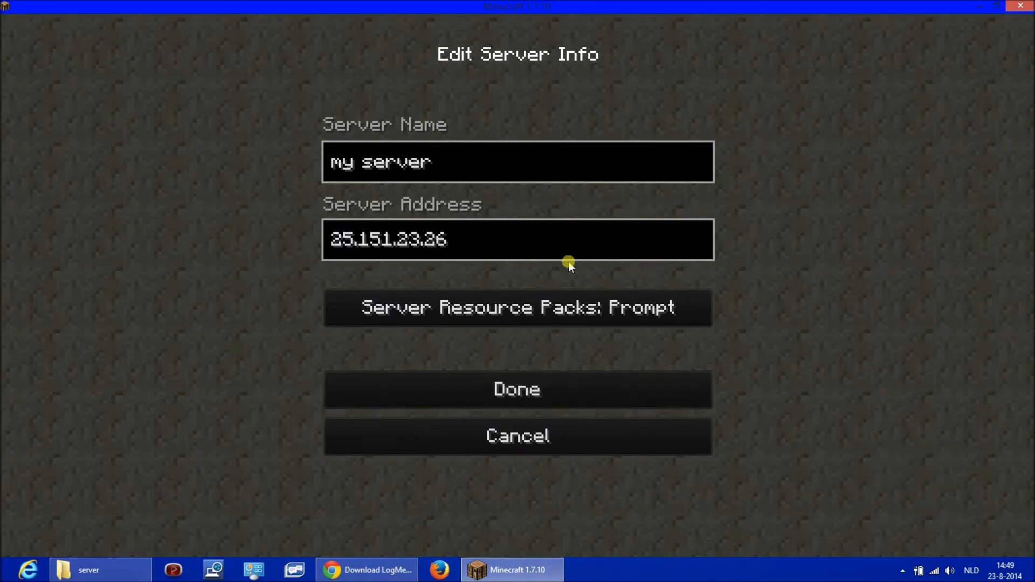
{"action": "left_click", "coordinate": [507, 389]}
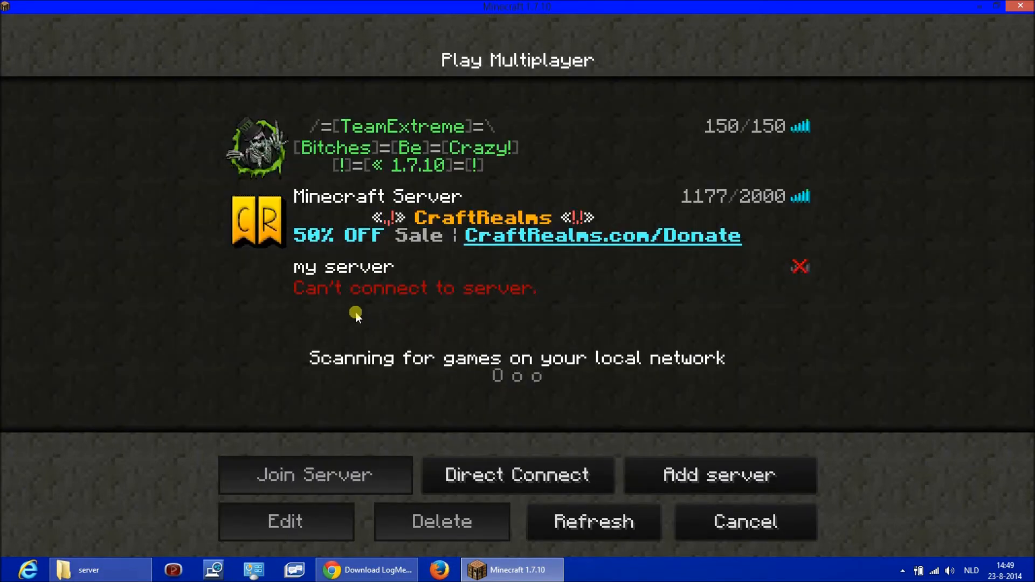
{"action": "left_click", "coordinate": [575, 534]}
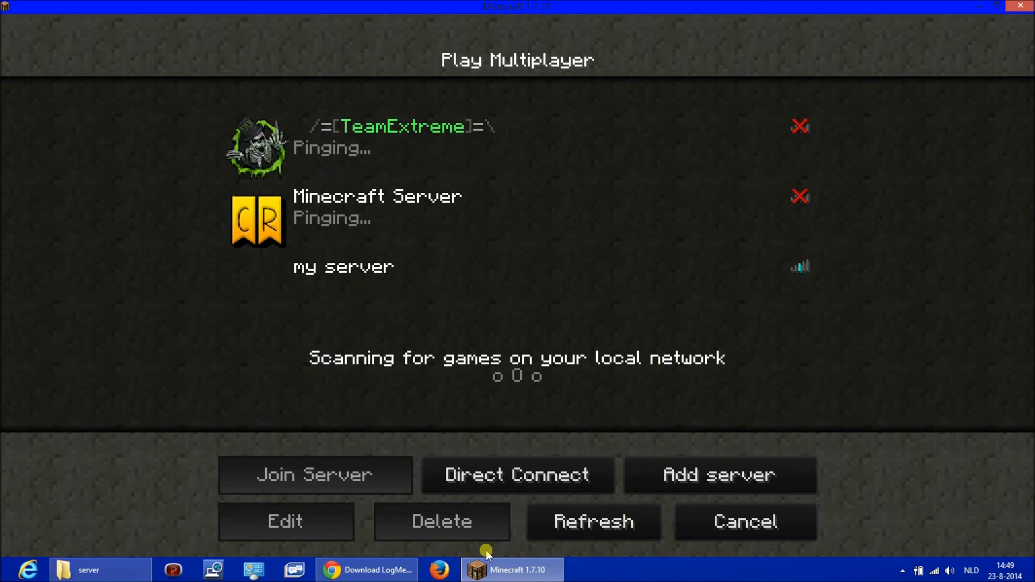
- Launch minecraft_server.1.7.10 (3) from the server folder in File Explorer and close the folder window
{"action": "left_click", "coordinate": [92, 570]}
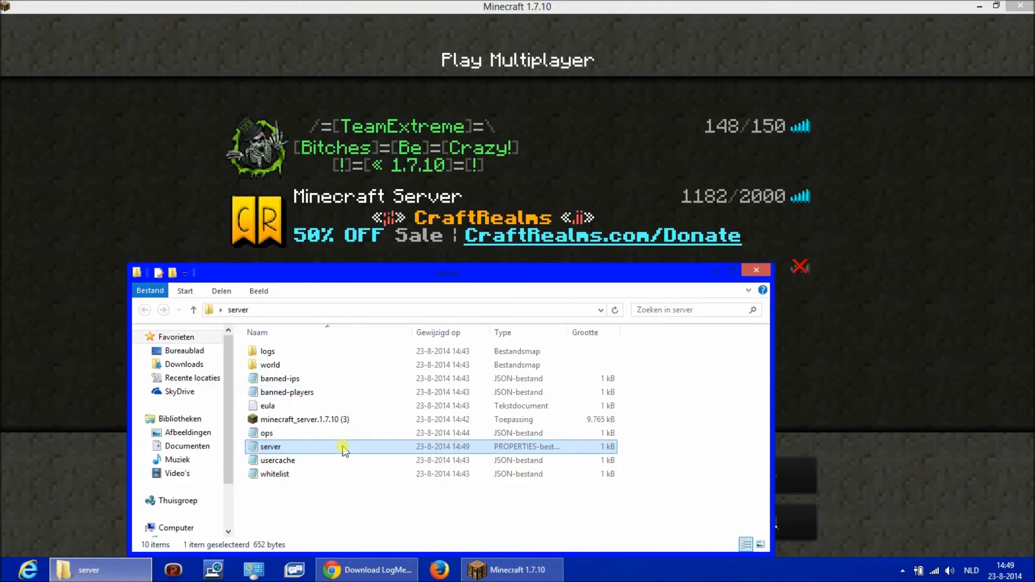
{"action": "left_click", "coordinate": [301, 420]}
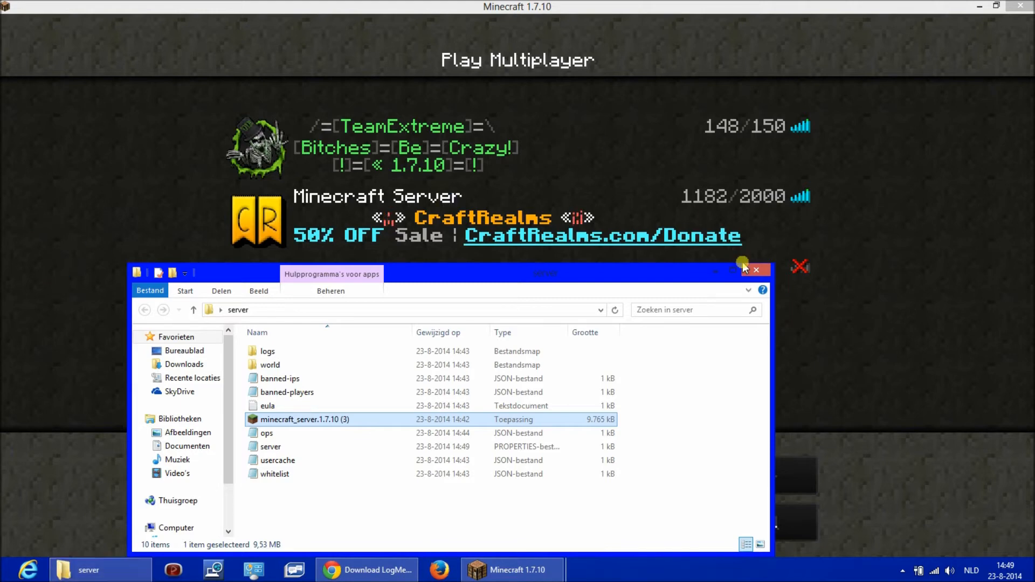
{"action": "left_click", "coordinate": [604, 518]}
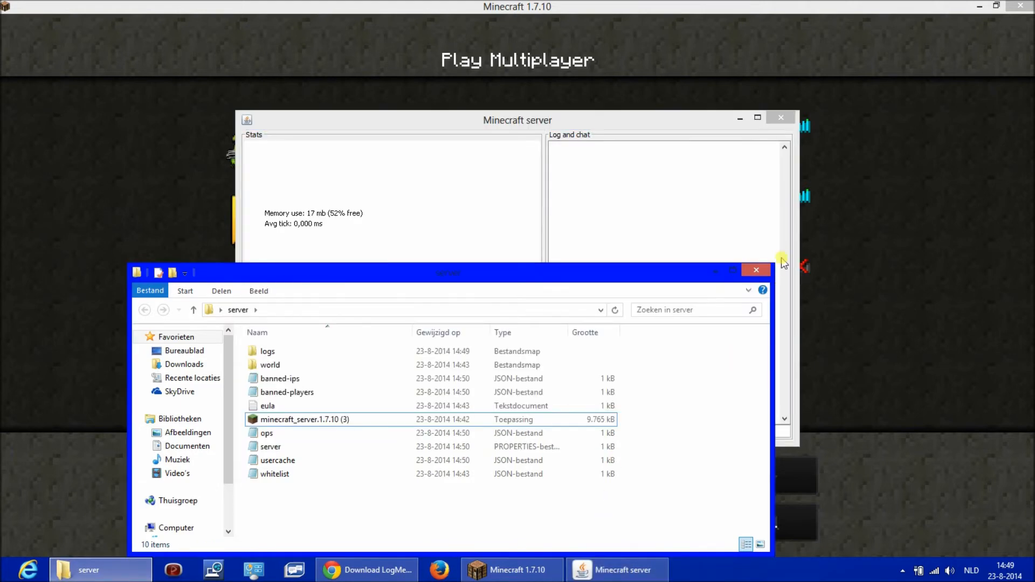
{"action": "left_click", "coordinate": [757, 270]}
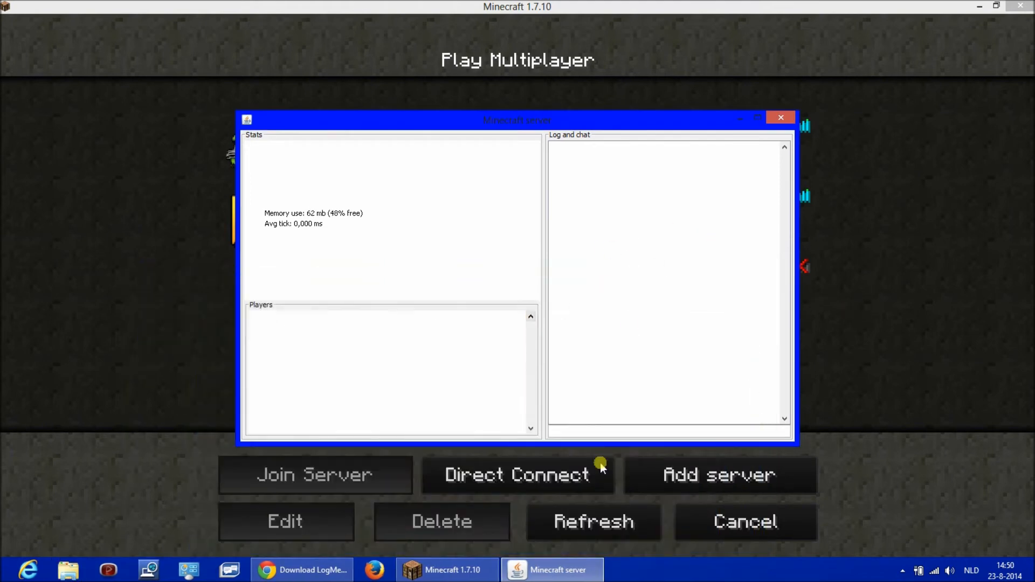
- Return to Minecraft, refresh the multiplayer list until "my server" responds, and join that server
{"action": "left_click", "coordinate": [139, 324]}
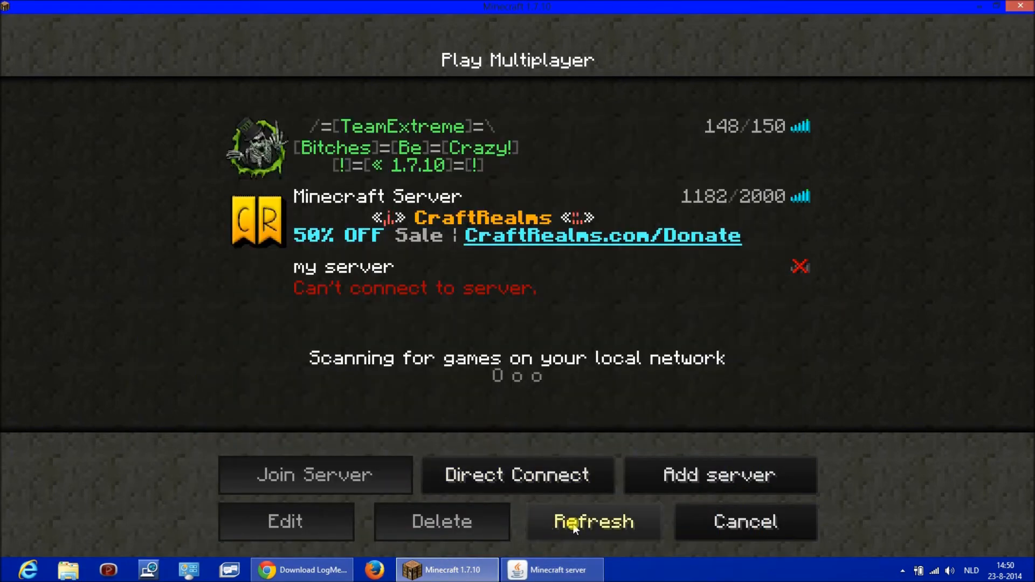
{"action": "left_click", "coordinate": [574, 522]}
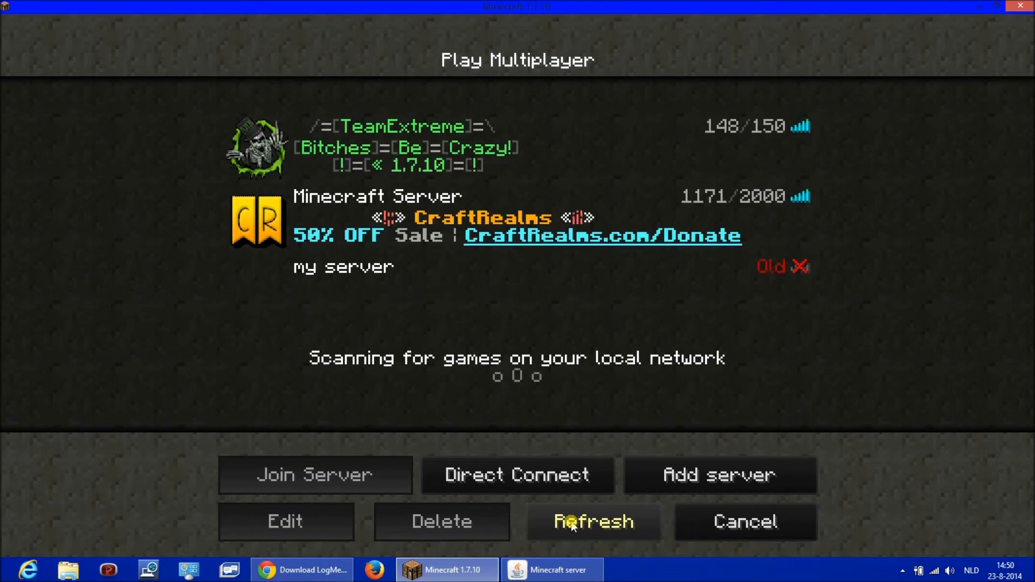
{"action": "left_click", "coordinate": [571, 522]}
{"action": "left_click", "coordinate": [574, 523]}
{"action": "left_click", "coordinate": [574, 523]}
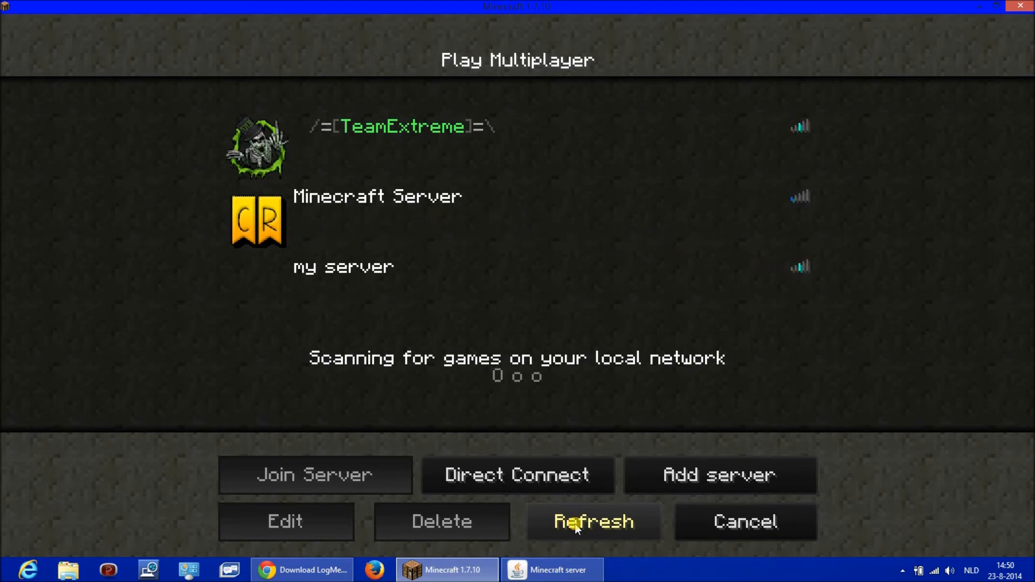
{"action": "left_click", "coordinate": [575, 523]}
{"action": "left_click", "coordinate": [576, 524]}
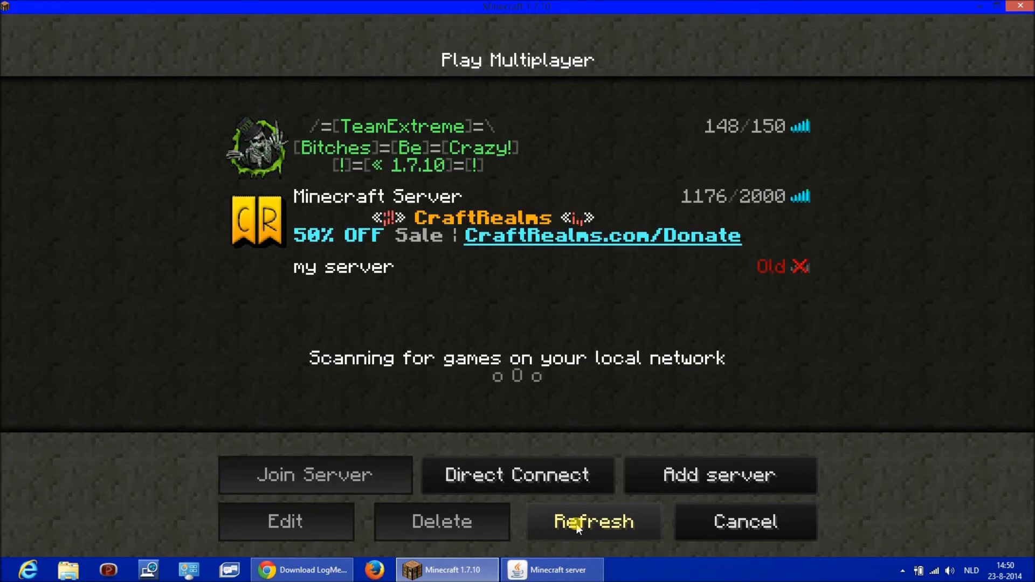
{"action": "left_click", "coordinate": [576, 525]}
{"action": "left_click", "coordinate": [455, 286]}
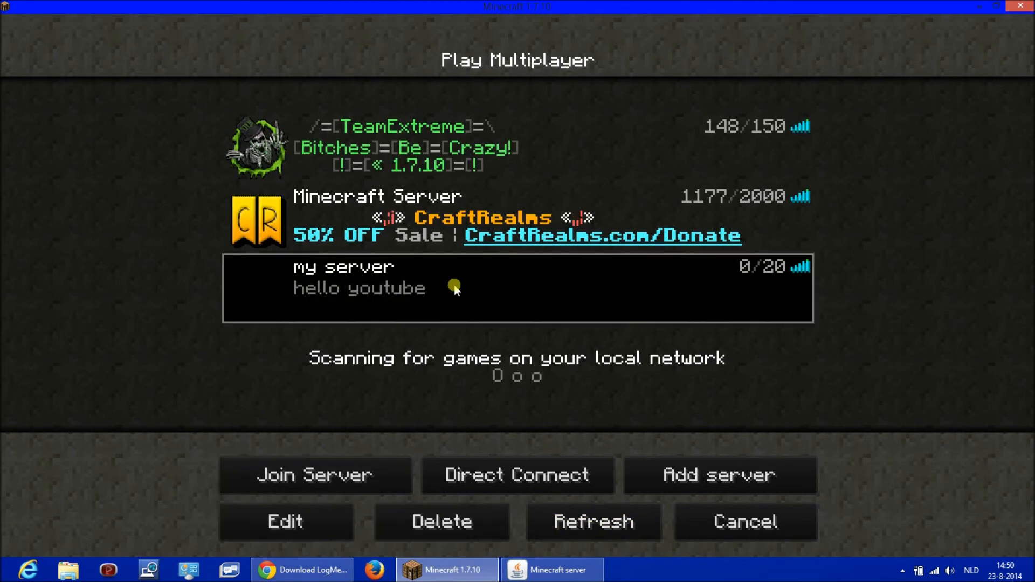
{"action": "left_click", "coordinate": [454, 285]}
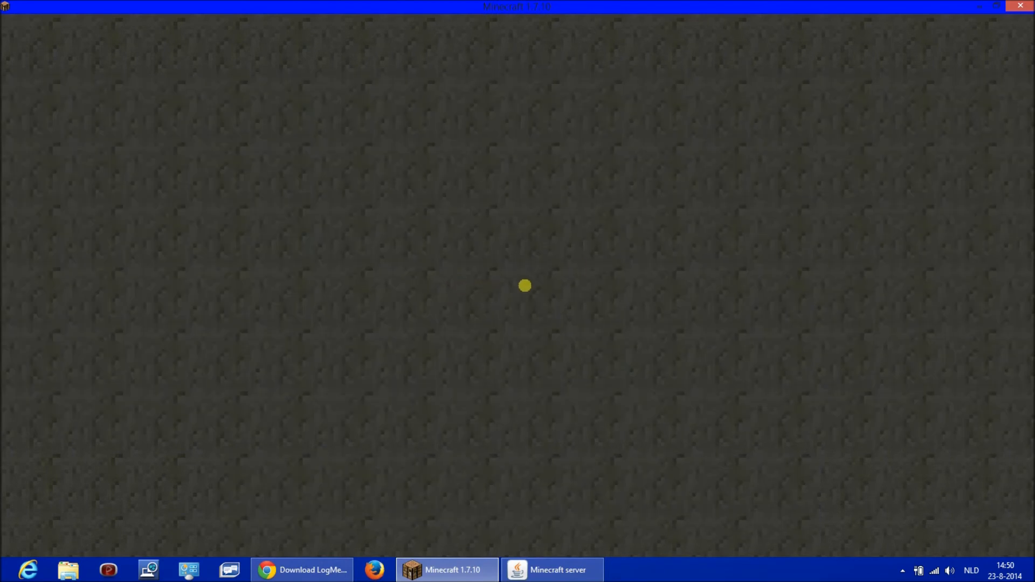